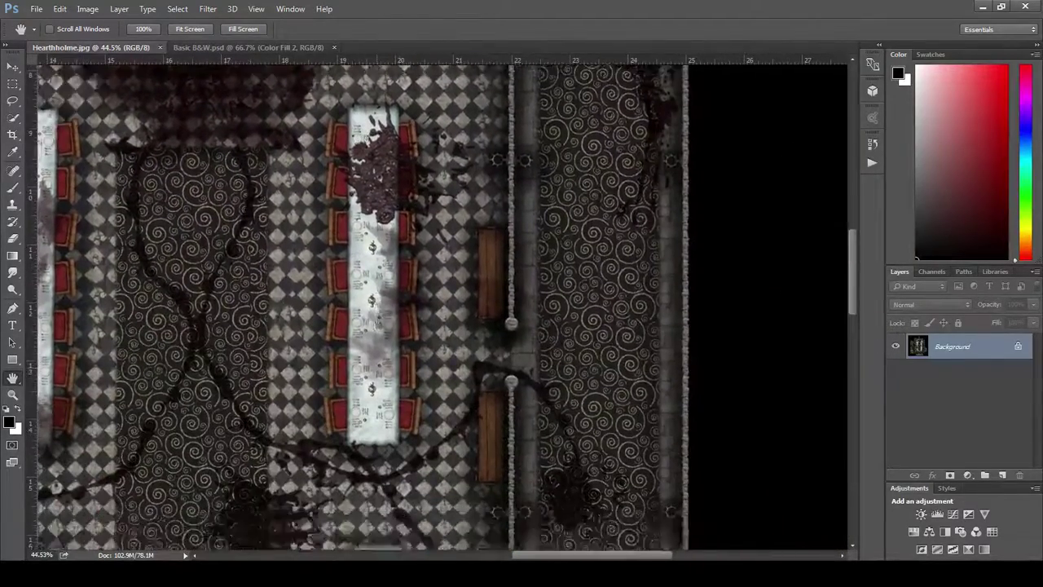
Pan across the Hearthholme map's dining hall and upper areas, then zoom out to fit the whole map at 11.7%.
drag(378, 326, 386, 158)
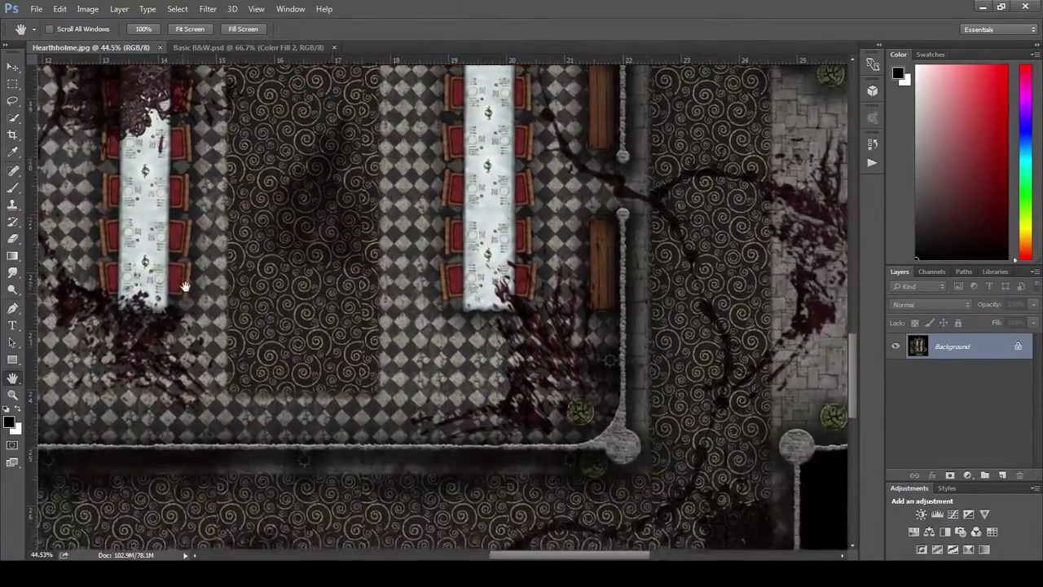
drag(186, 287, 283, 233)
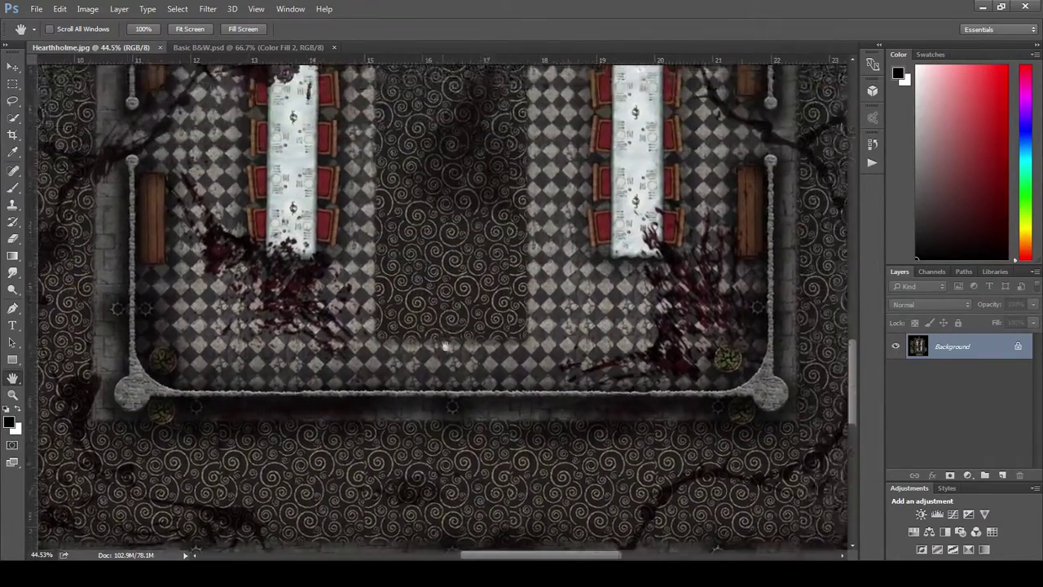
drag(445, 347, 438, 472)
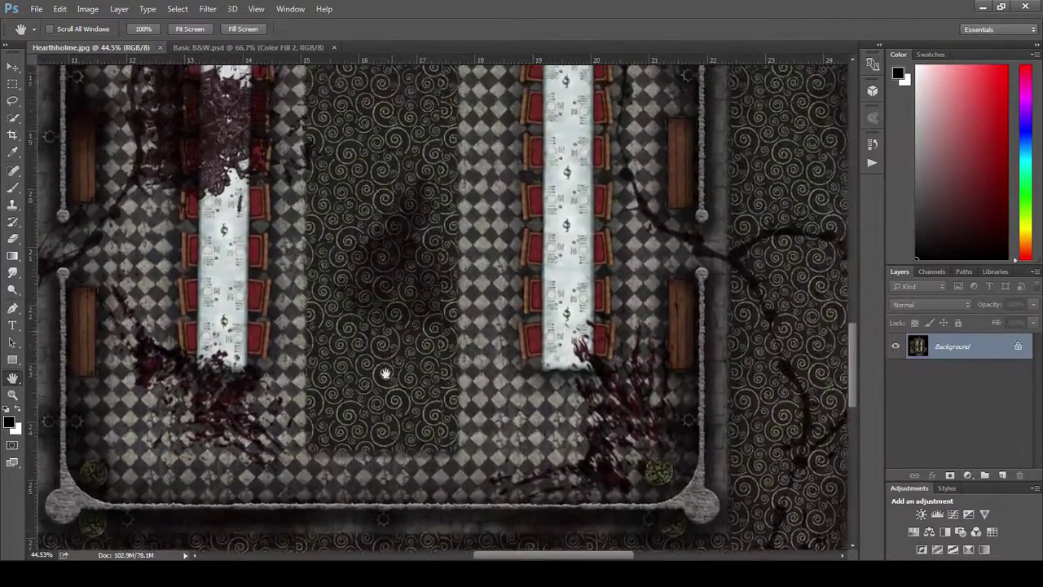
scroll(401, 225, up, 10)
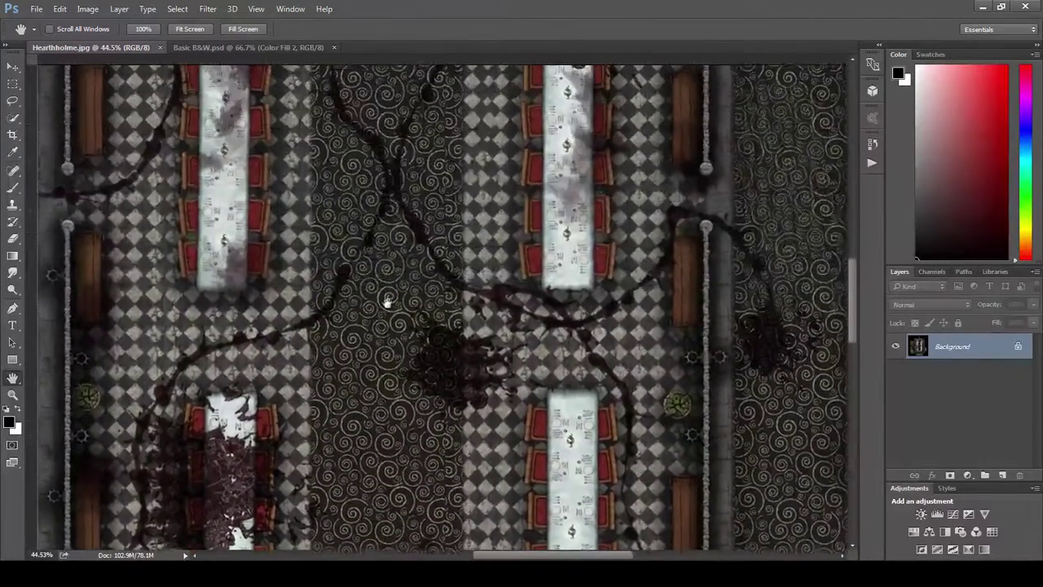
scroll(395, 226, up, 2)
scroll(400, 236, down, 5)
scroll(401, 255, down, 4)
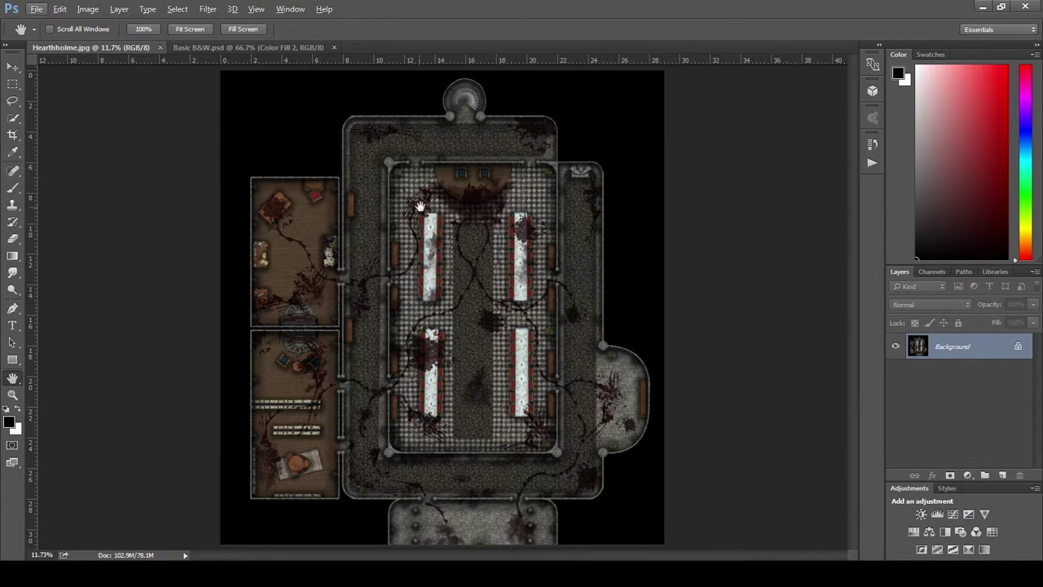
Bring up the Basic B&W.psd example with its finished beveled T-shaped room.
click(221, 50)
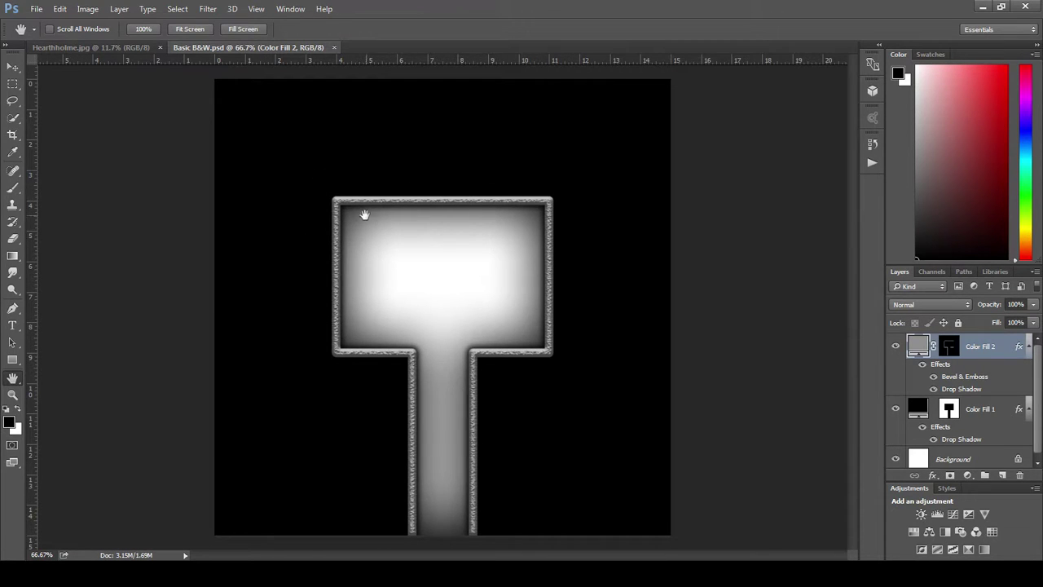
click(36, 11)
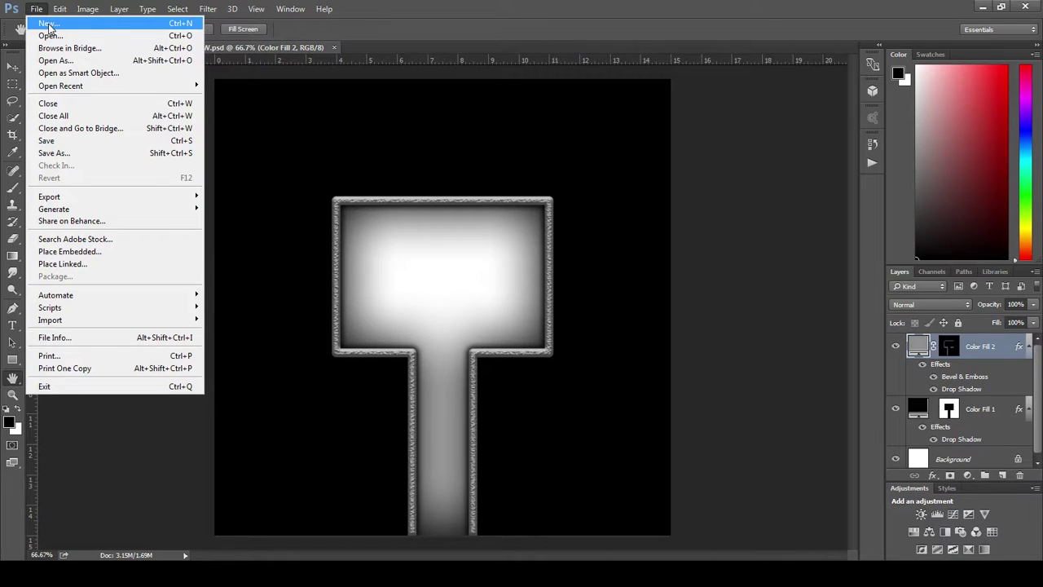
Make a new document with inch units, 15 × 15 in, at 70 pixels/inch resolution.
click(48, 25)
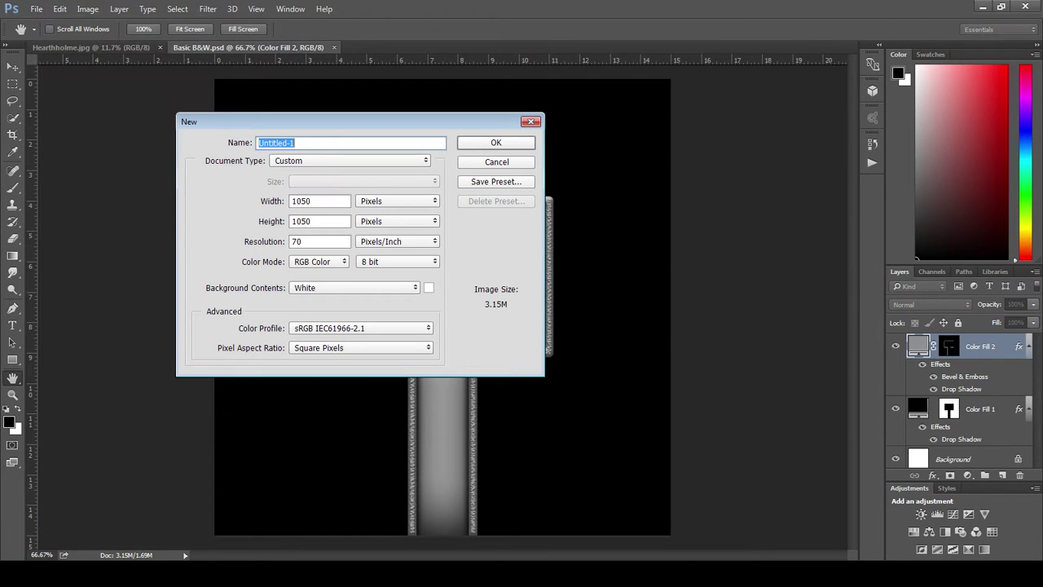
click(397, 200)
click(383, 218)
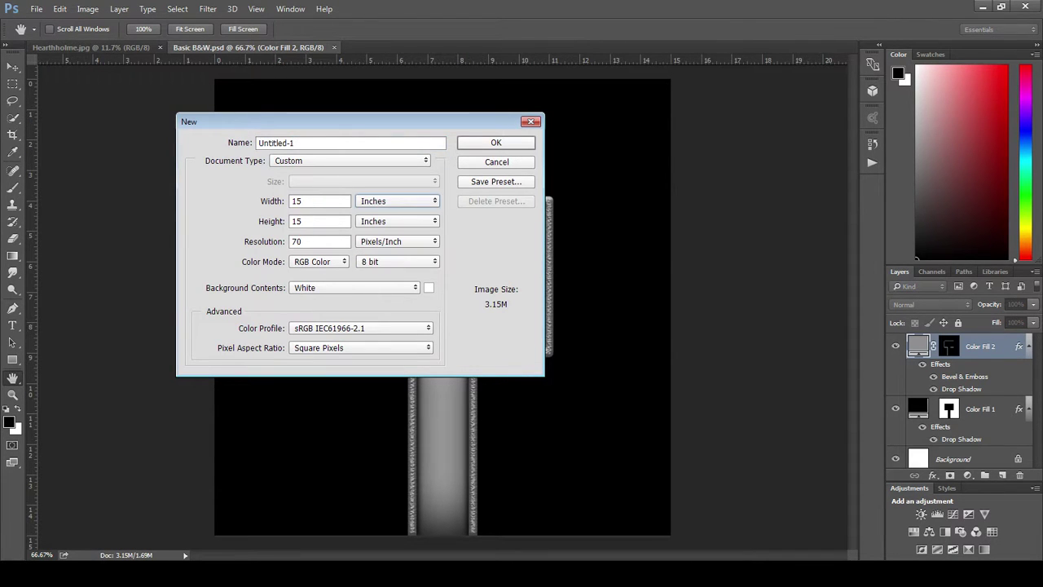
double_click(296, 200)
drag(264, 241, 236, 241)
click(308, 242)
double_click(308, 241)
text(70)
click(493, 142)
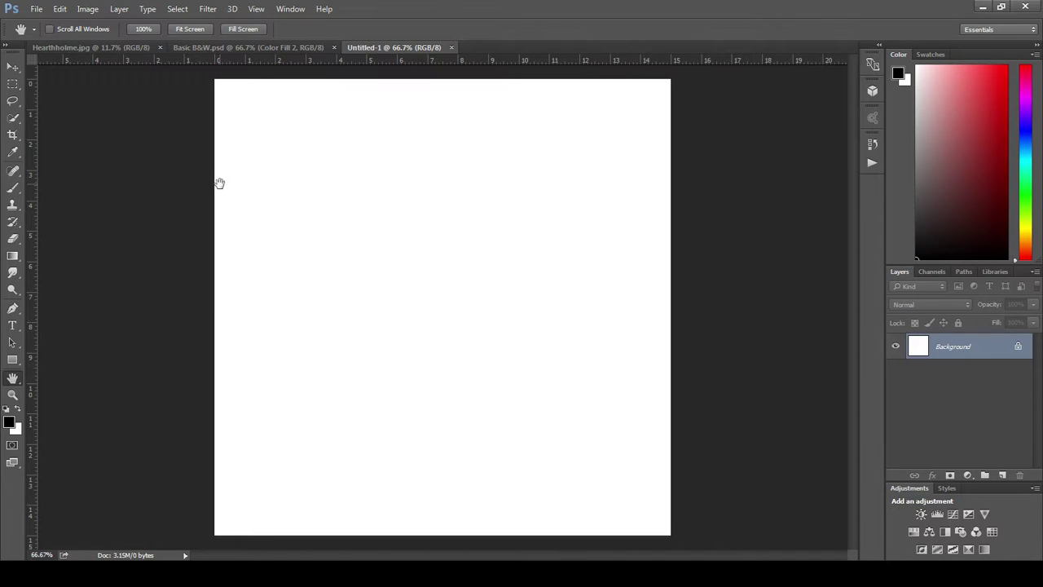
Show the one-inch grid over the Untitled-1 canvas.
click(256, 9)
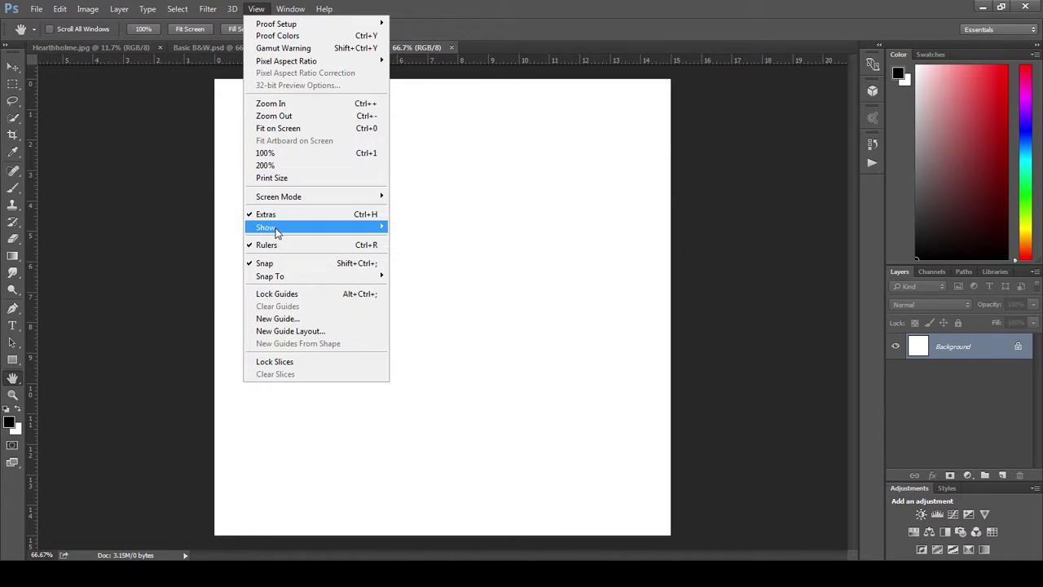
mouse_move(276, 233)
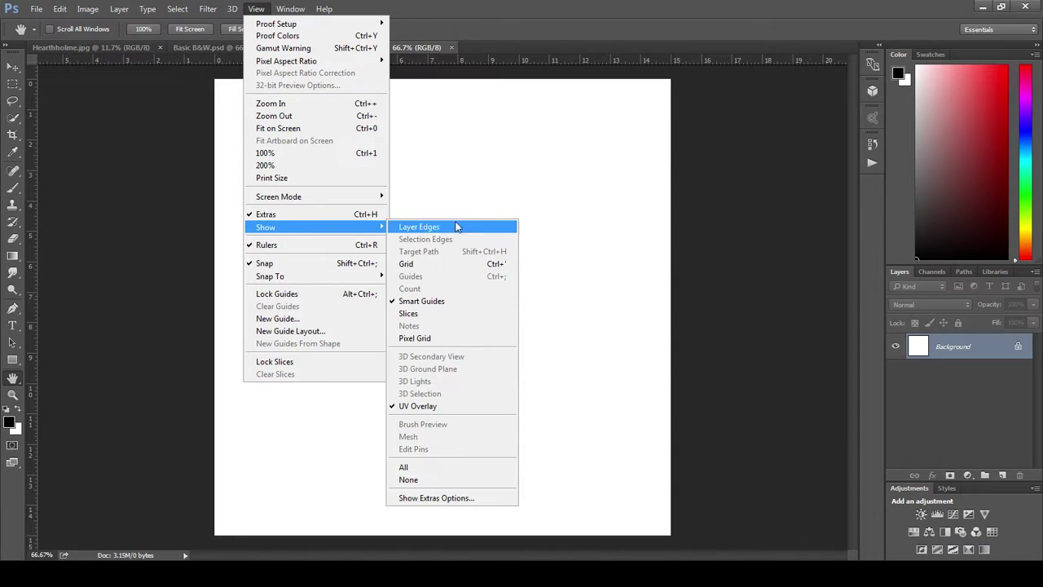
click(422, 266)
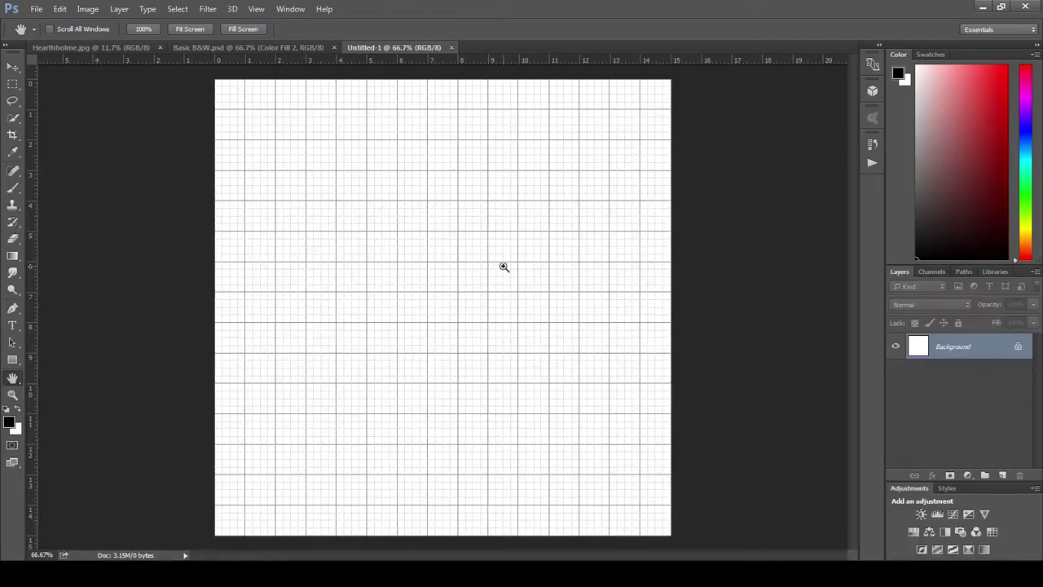
key(ctrl+apostrophe)
key(ctrl+apostrophe)
Add a vertical guide at the 7.5-inch centre via New Guide.
click(256, 10)
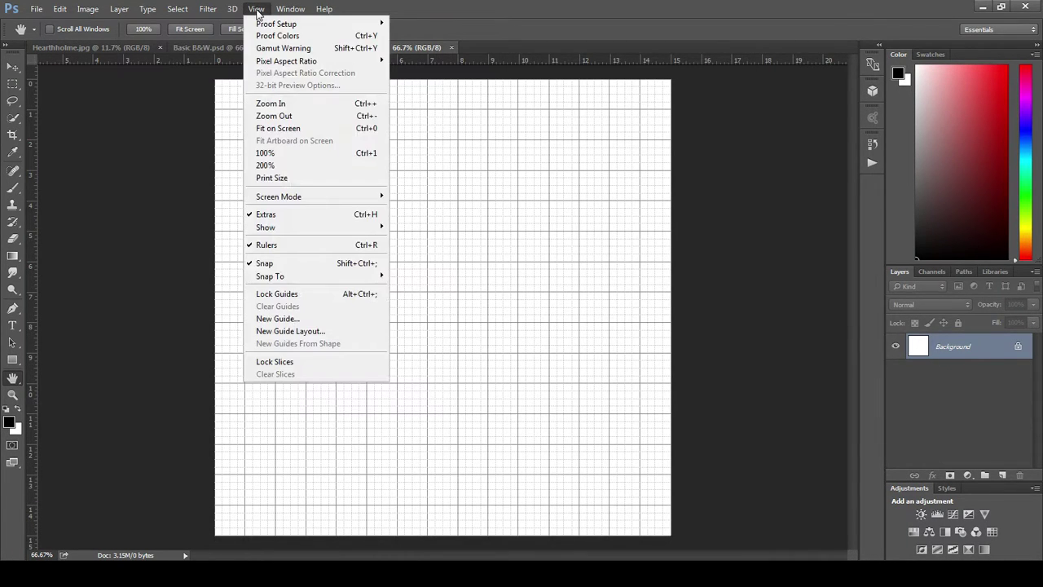
click(298, 320)
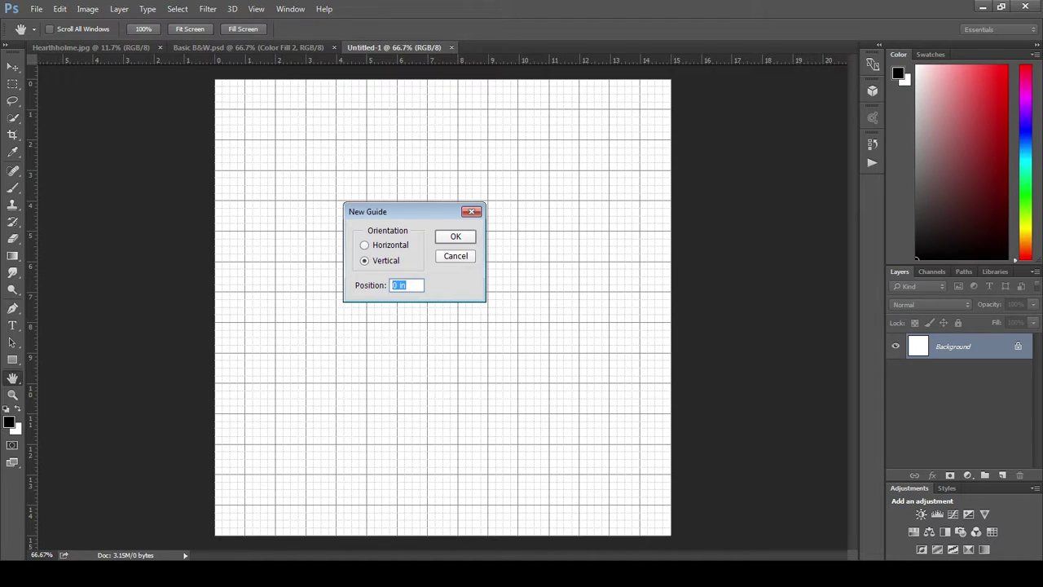
text(7.5)
key(Return)
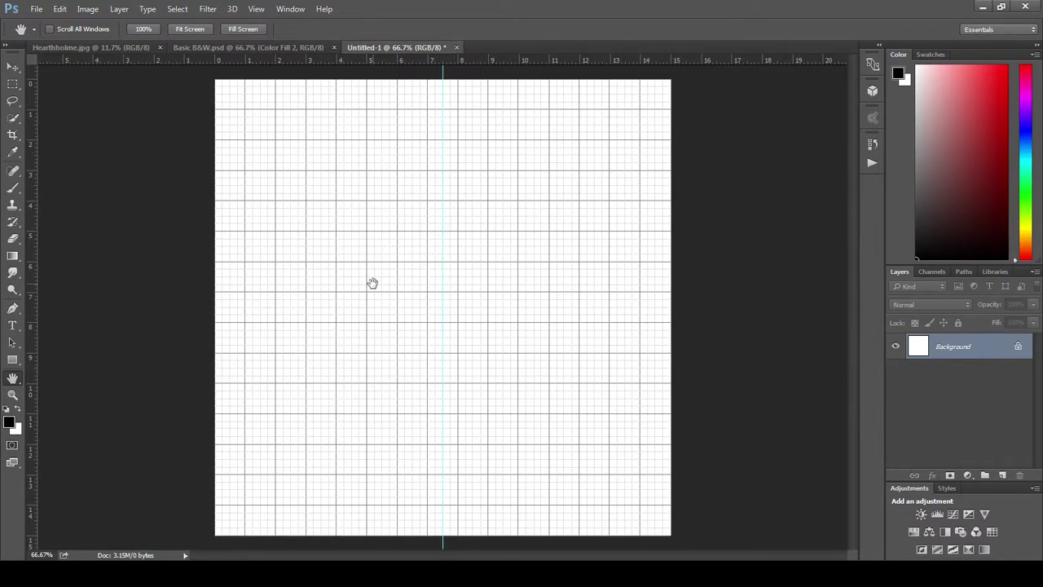
With the Pen tool, start a path at the page's bottom edge and place several trial anchors.
click(12, 309)
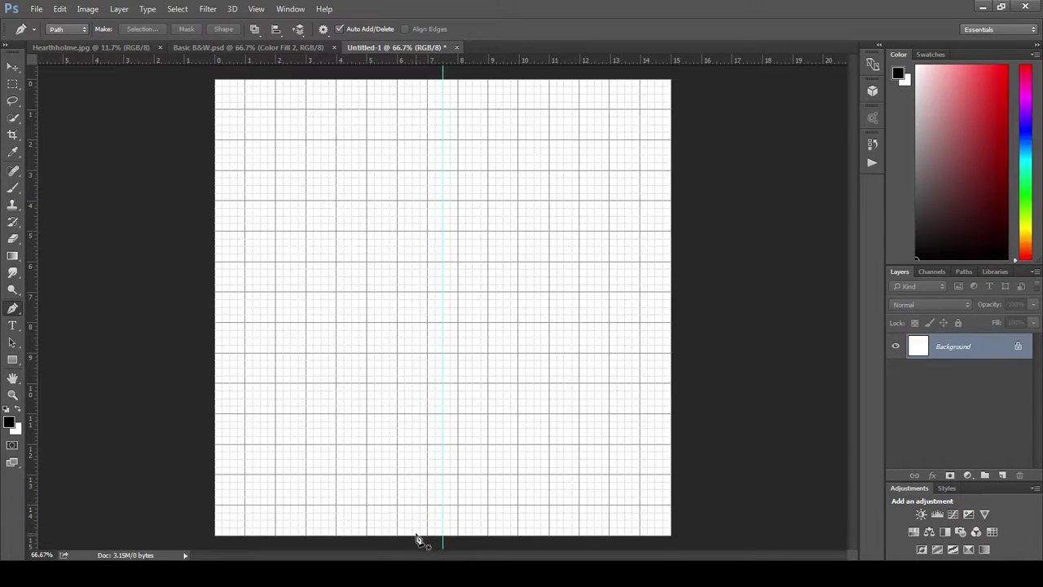
scroll(432, 521, up, 5)
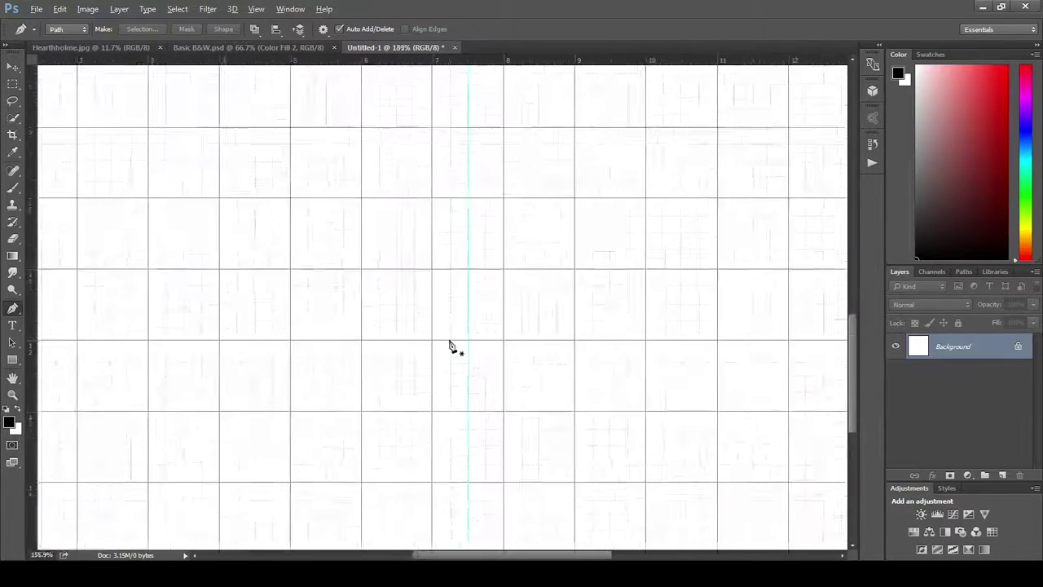
scroll(448, 344, down, 3)
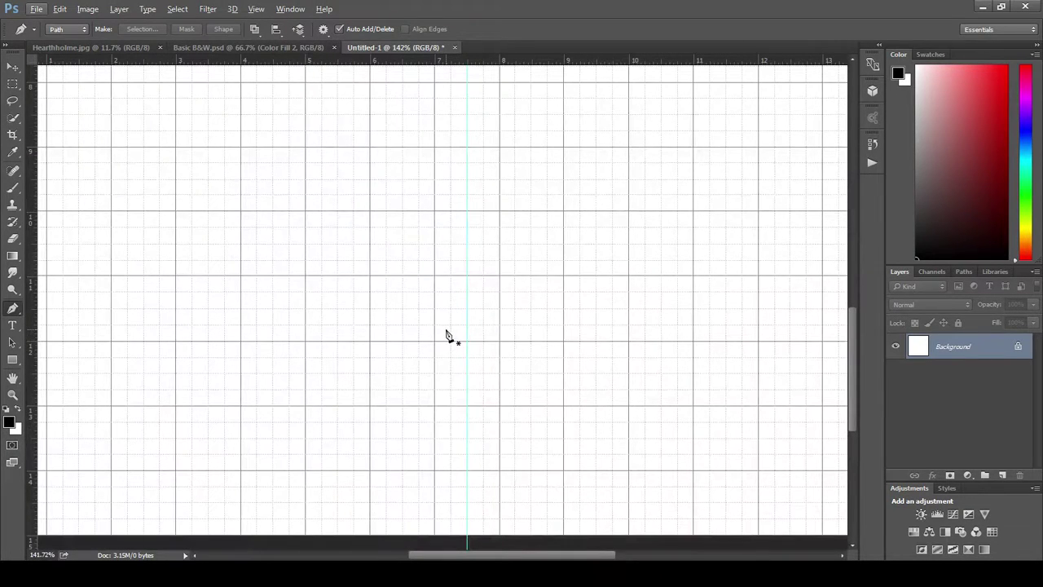
scroll(448, 336, down, 5)
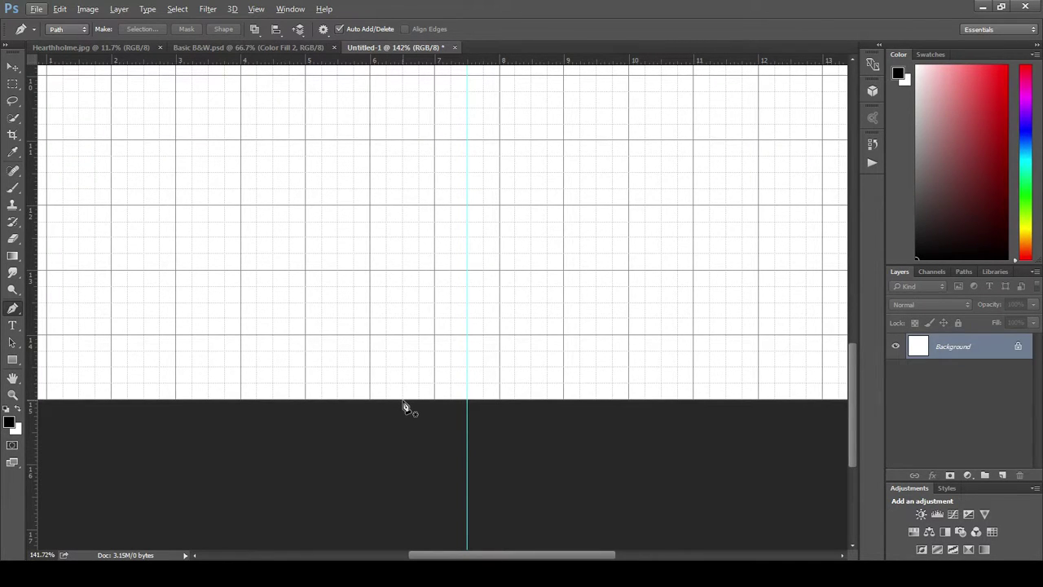
click(402, 399)
click(371, 366)
click(451, 303)
drag(398, 344, 397, 330)
click(402, 242)
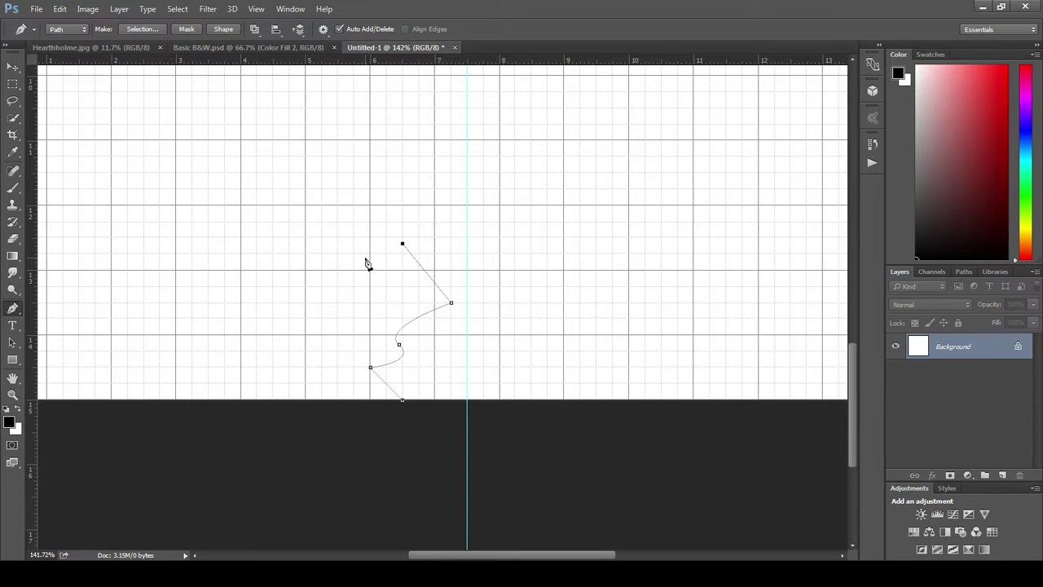
key(ctrl+z)
key(ctrl+z)
click(404, 244)
Step back through History to leave only the path's first anchor.
click(872, 147)
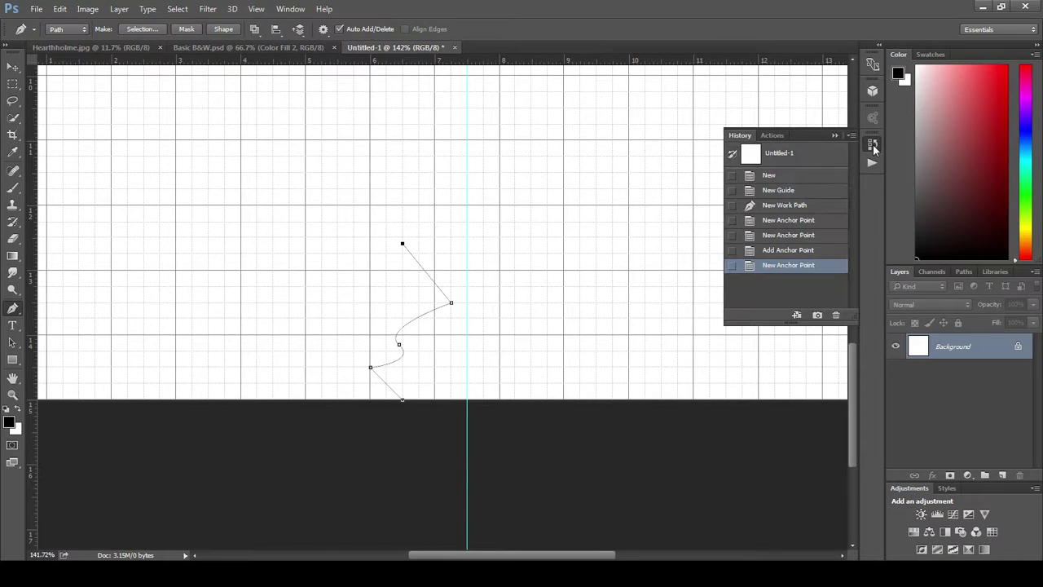
click(774, 250)
click(777, 236)
click(780, 222)
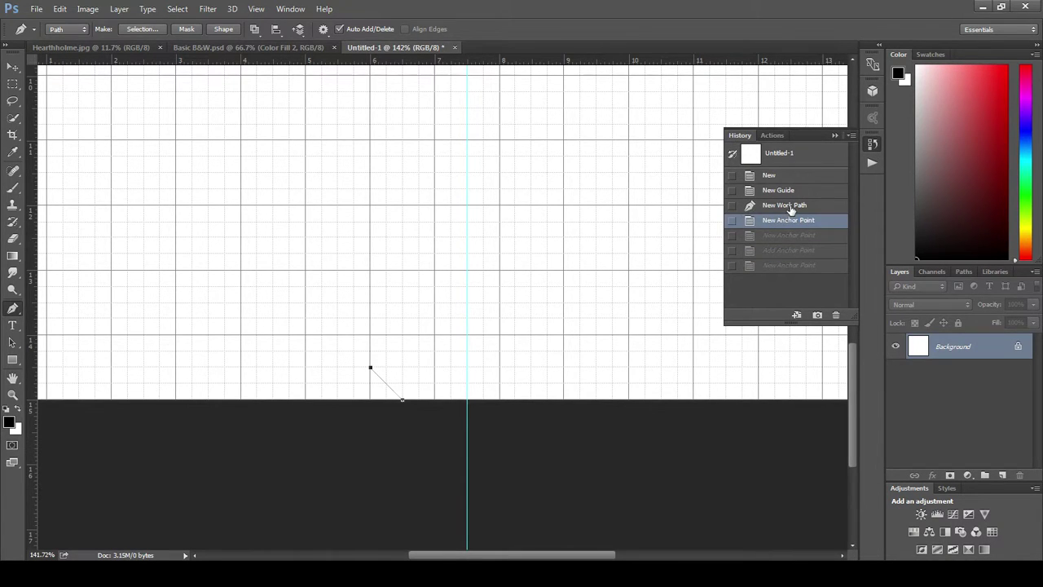
click(789, 209)
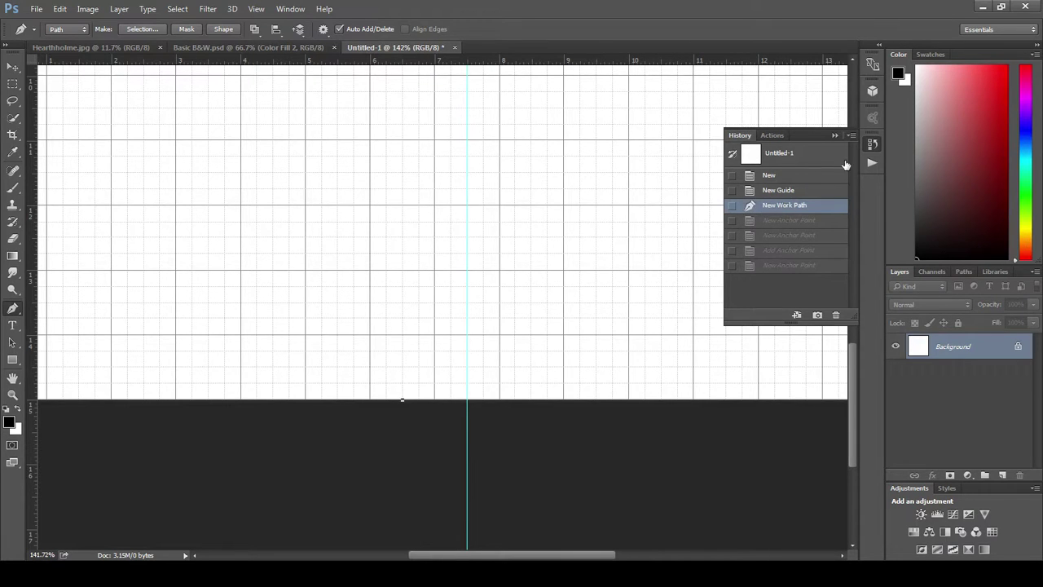
click(832, 134)
Draw the T outline up the stem, left along the bottom, up the left side and across the top.
scroll(423, 383, up, 1)
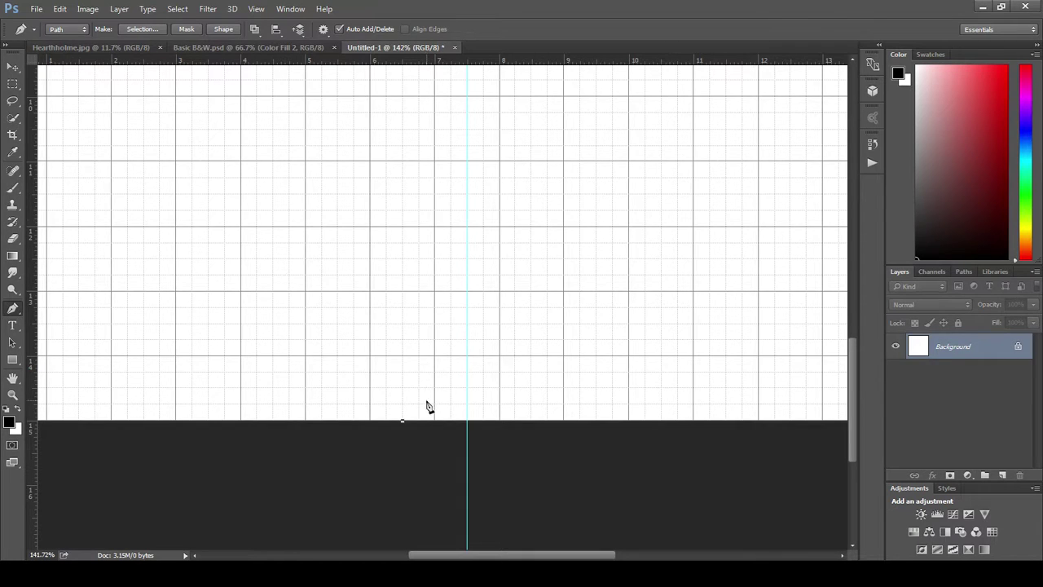
scroll(431, 363, down, 1)
scroll(413, 405, up, 2)
scroll(412, 405, down, 3)
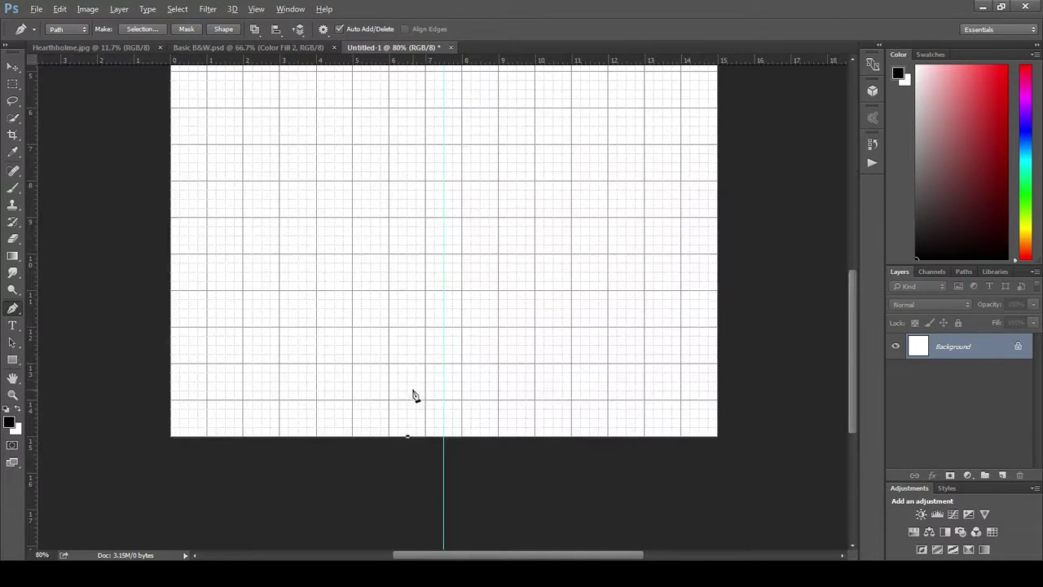
key(alt)
scroll(416, 385, up, 2)
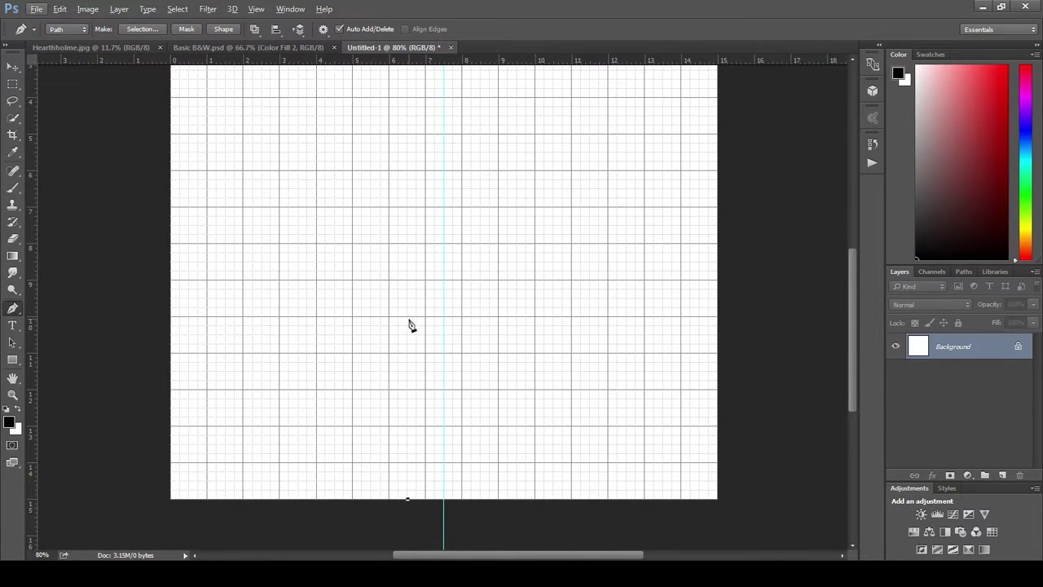
click(407, 317)
click(317, 317)
scroll(366, 328, up, 2)
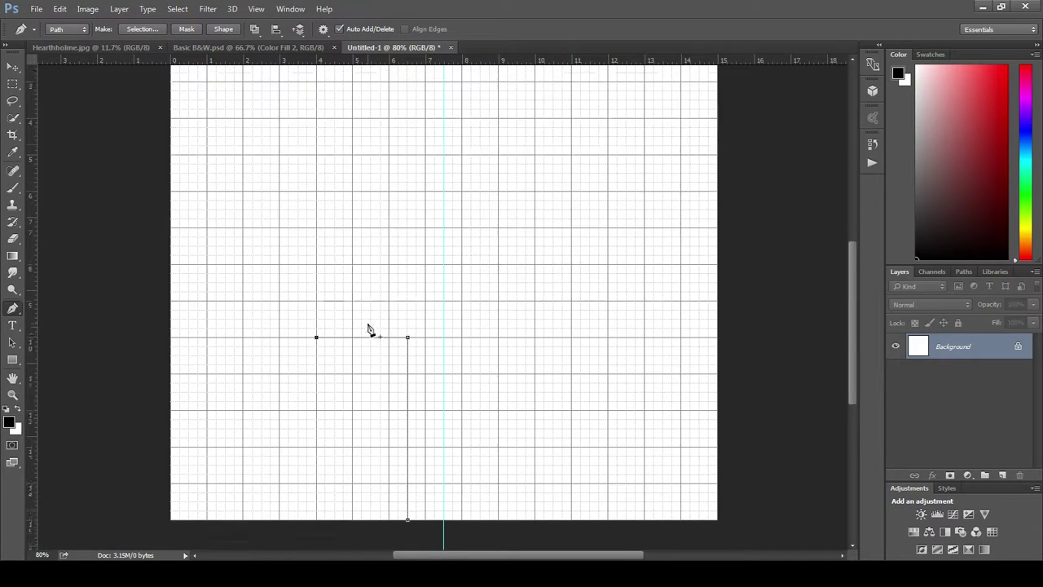
click(316, 185)
click(571, 186)
Finish the T outline down the right side and stem, closing at the starting anchor.
click(571, 368)
click(480, 369)
scroll(486, 473, down, 2)
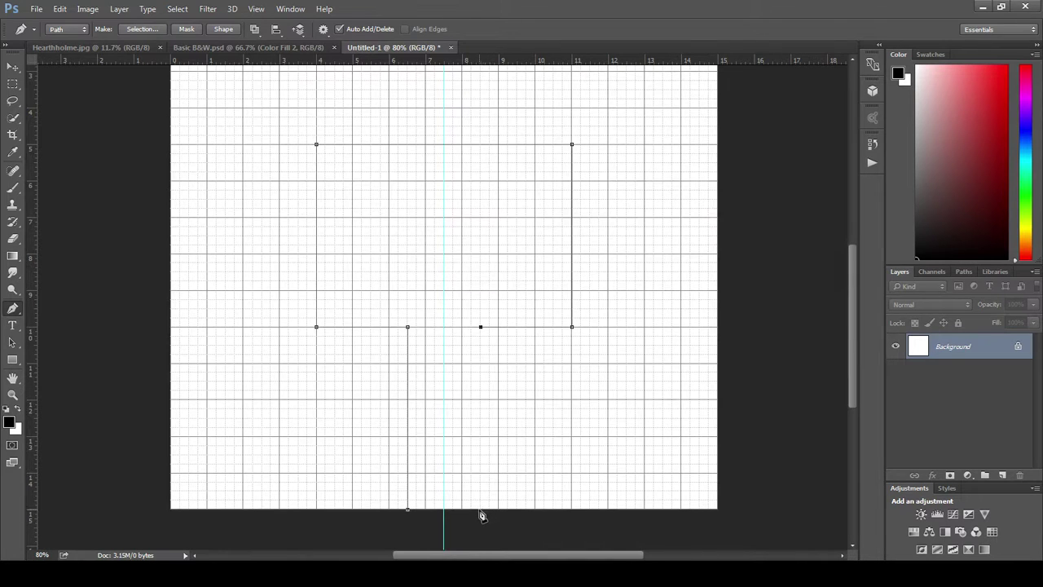
click(481, 510)
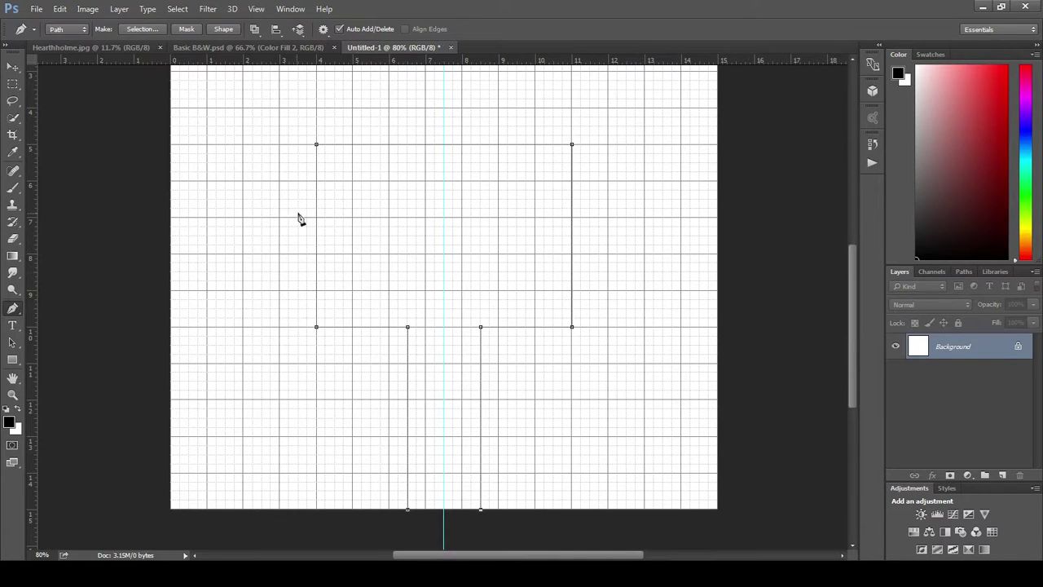
click(408, 510)
Hide the grid and centre guide, then show the Paths list with the Work Path.
scroll(538, 309, up, 2)
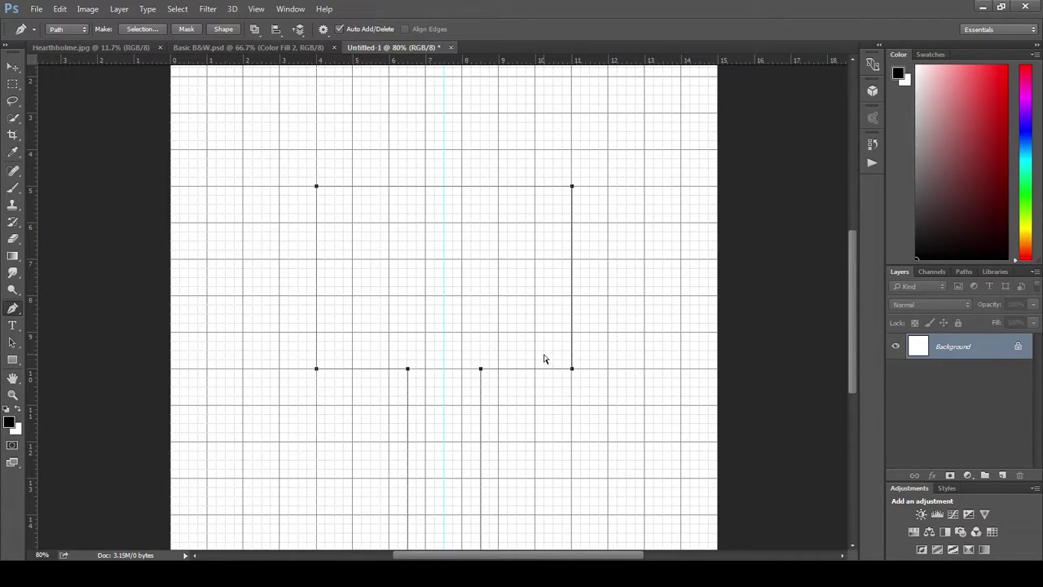
key(ctrl+apostrophe)
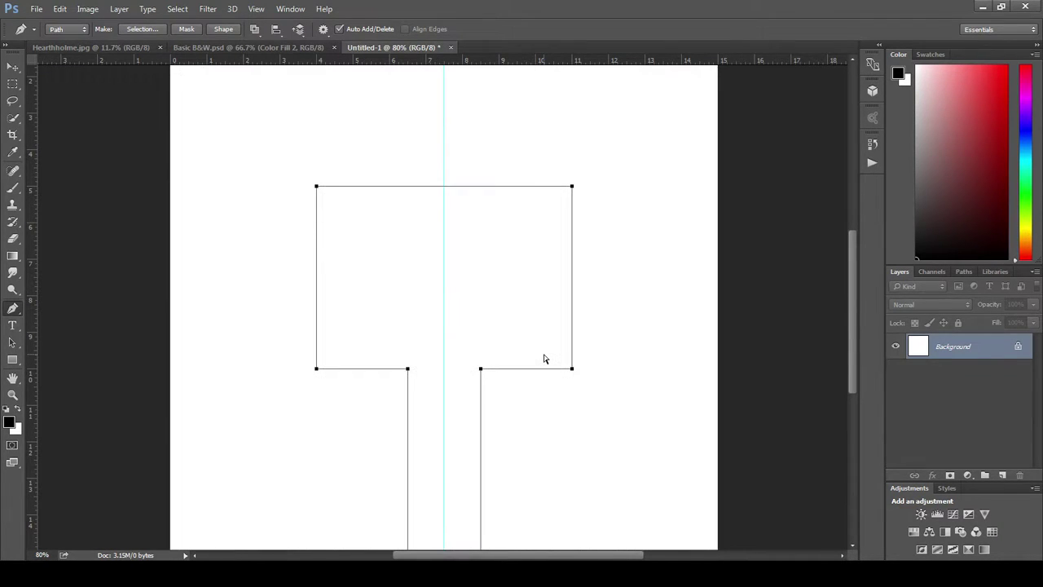
key(ctrl+semicolon)
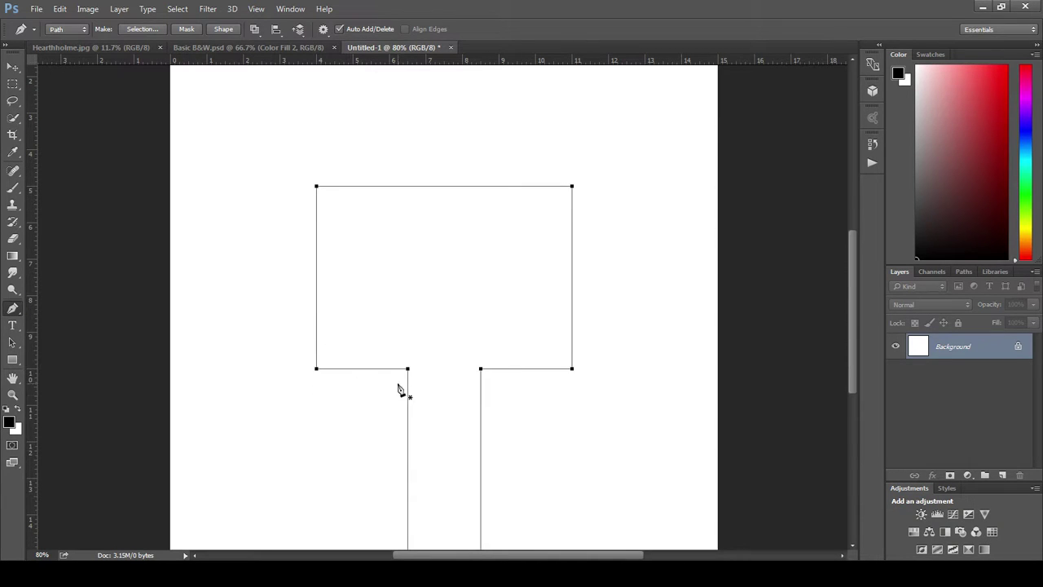
click(969, 273)
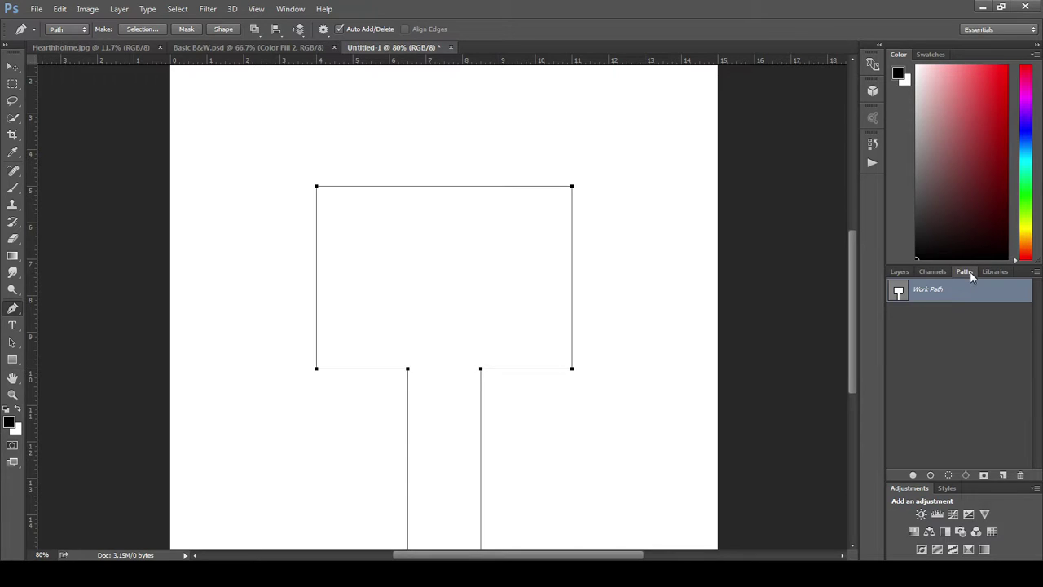
Save the Work Path as Path 1, load it as an unfeathered selection, and return to Layers.
double_click(934, 298)
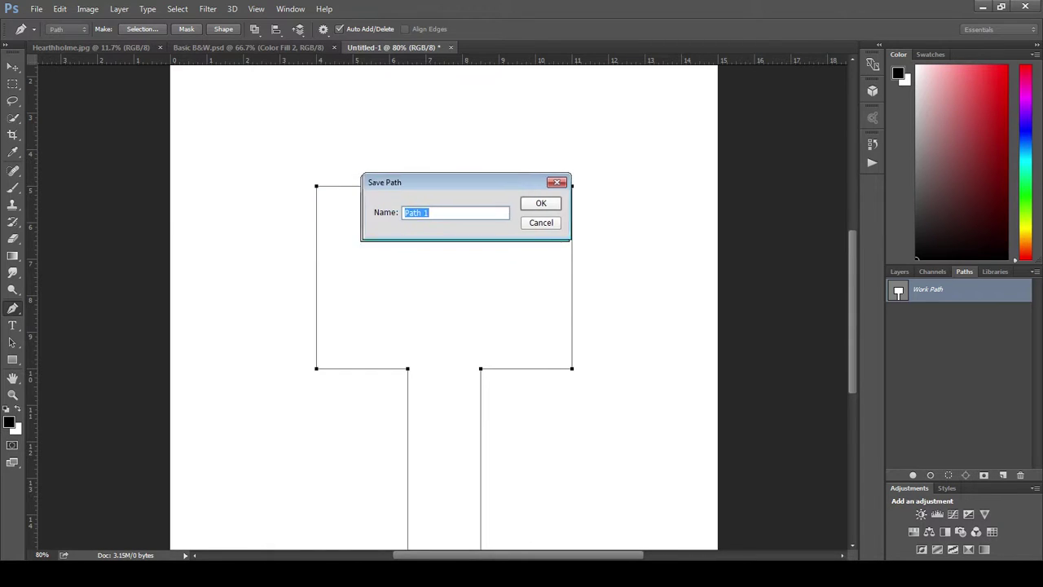
click(553, 134)
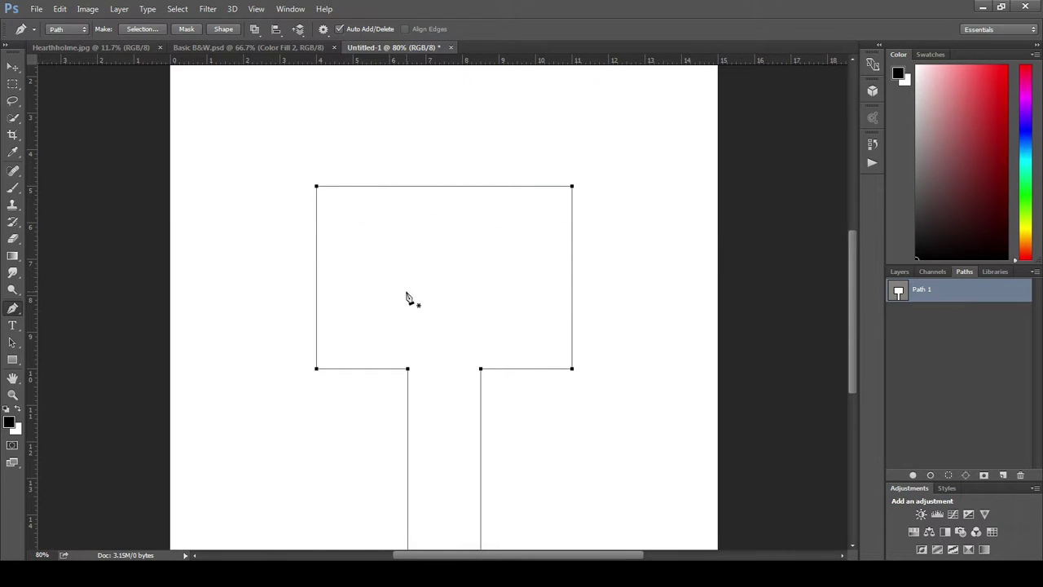
right_click(921, 297)
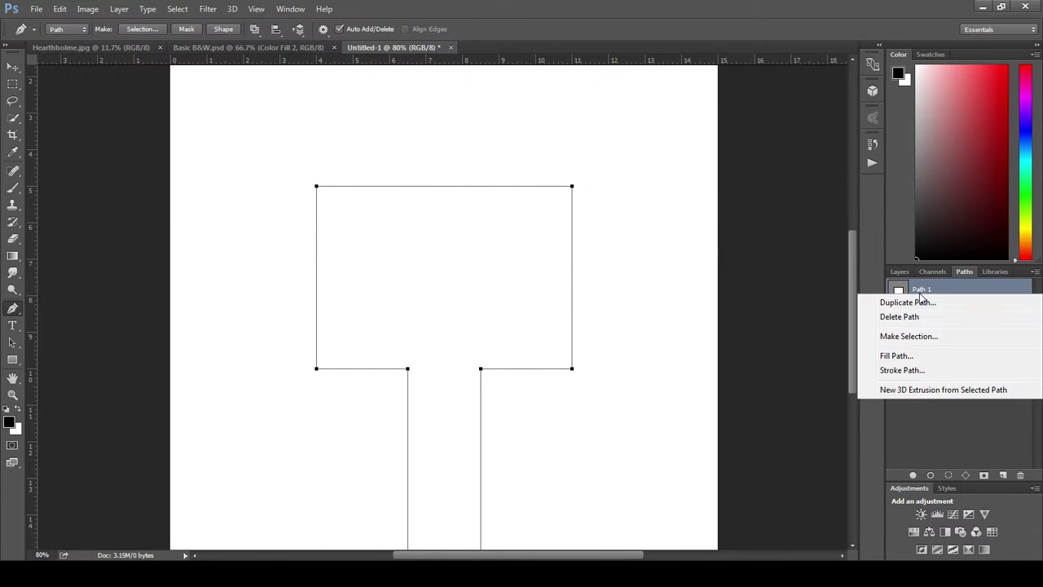
click(905, 338)
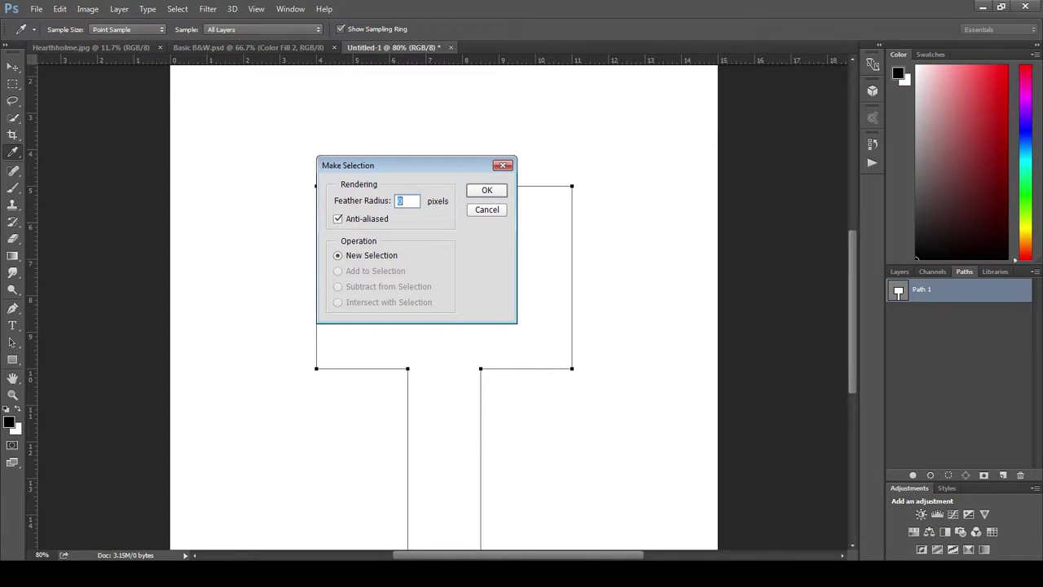
click(485, 191)
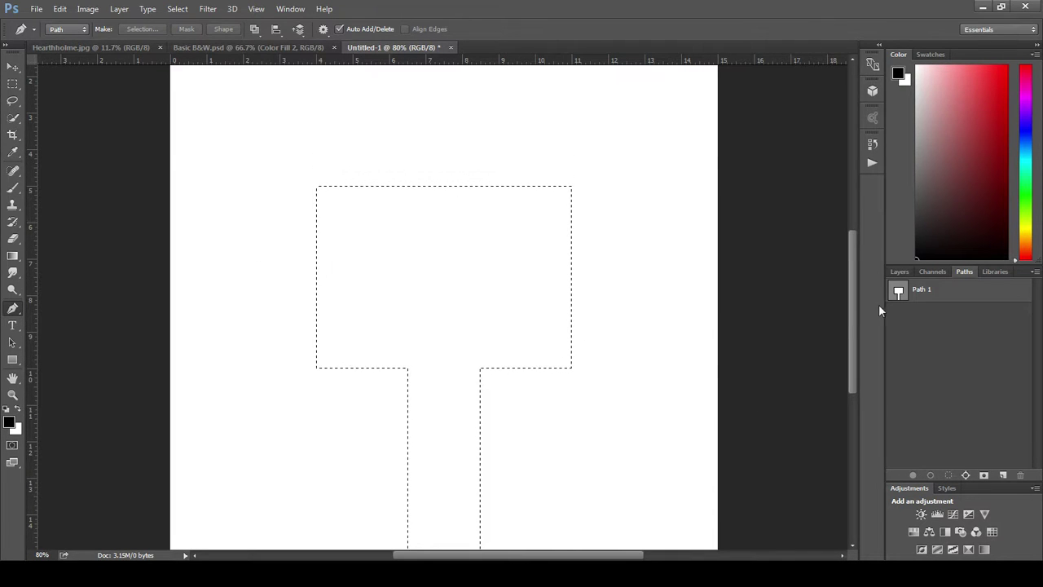
click(898, 272)
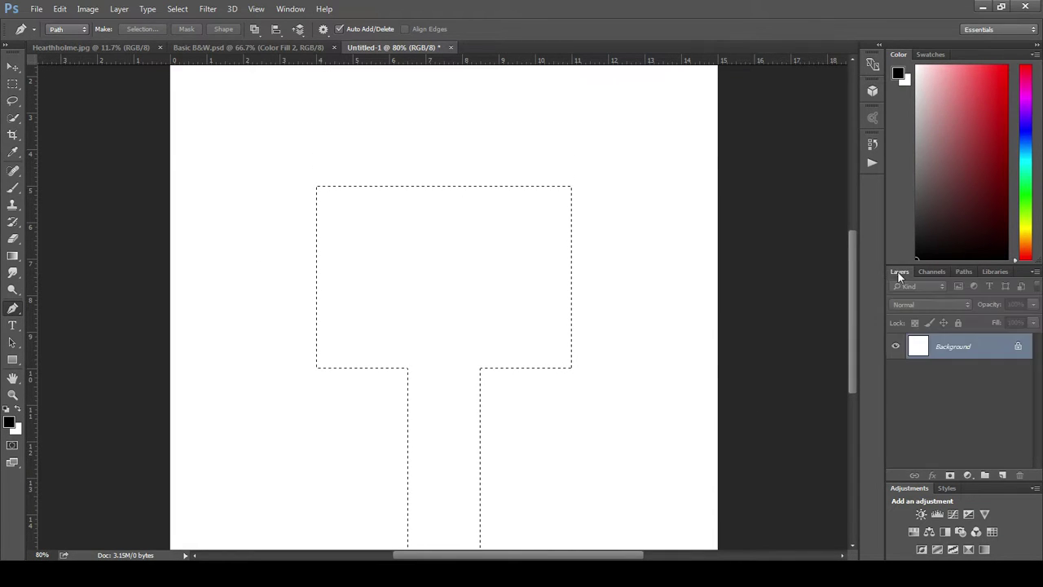
Add a black Solid Color fill layer, Color Fill 1, masked to the T-shaped selection.
click(967, 477)
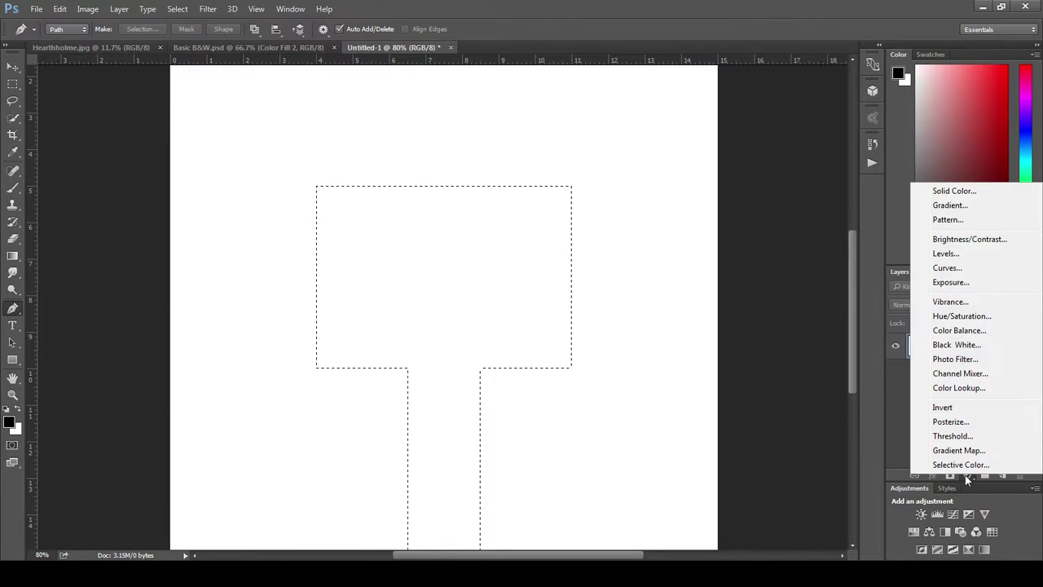
click(955, 192)
drag(194, 313, 184, 329)
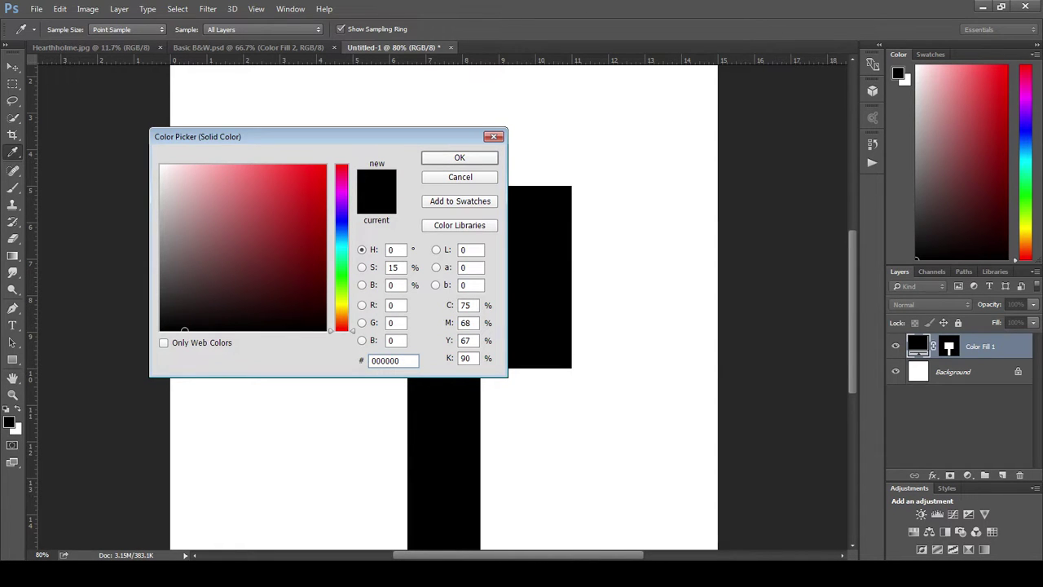
click(460, 158)
key(p)
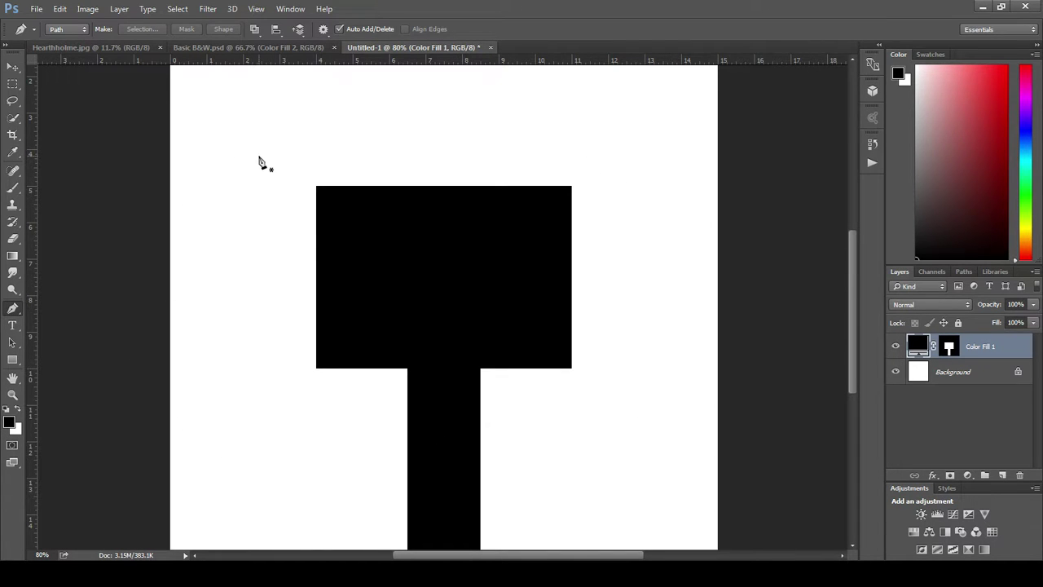
Glance at the Basic B&W reference, then back in Untitled-1 target Color Fill 1's mask.
click(198, 47)
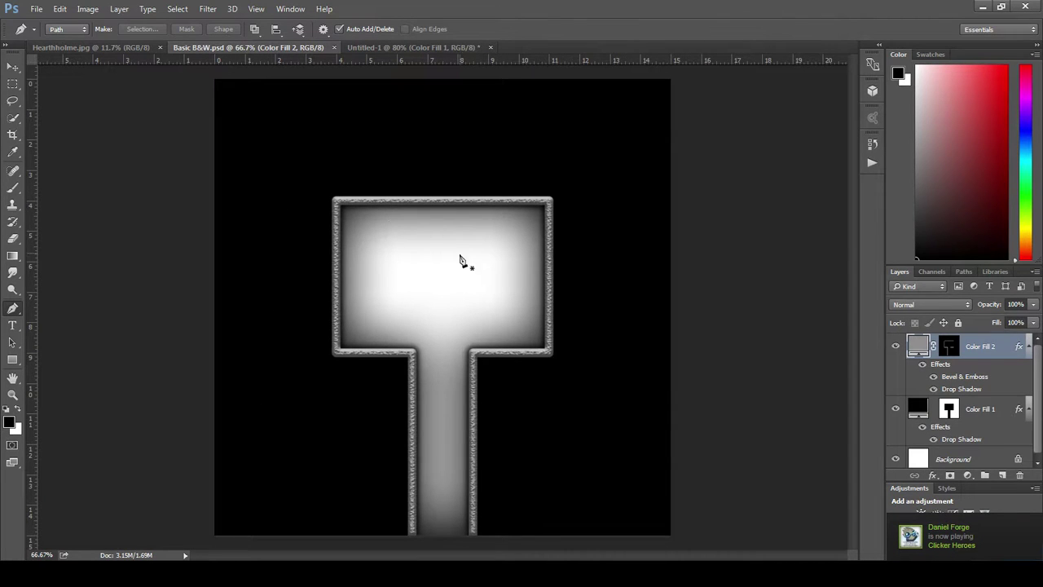
click(397, 48)
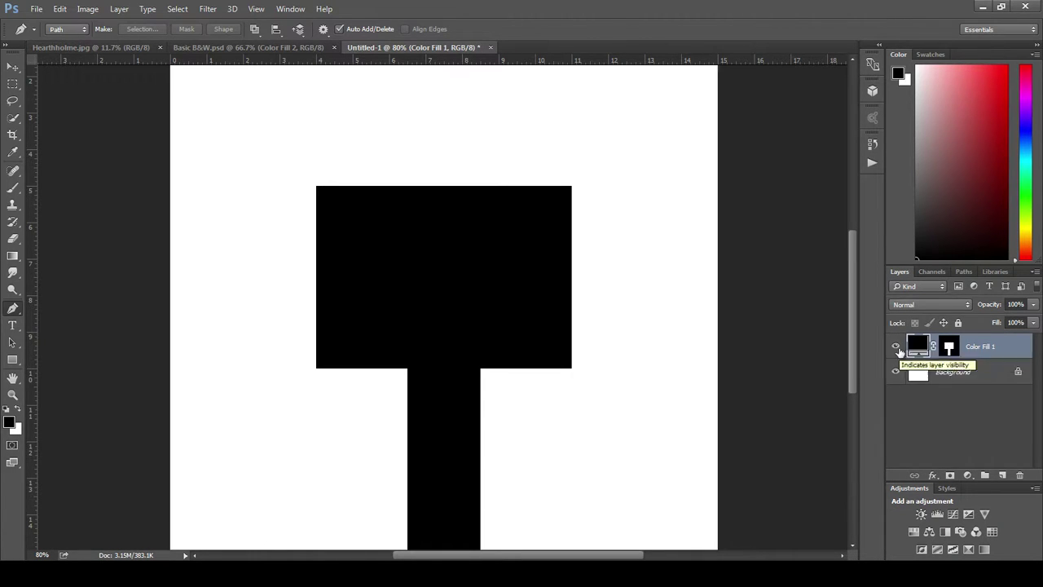
click(950, 347)
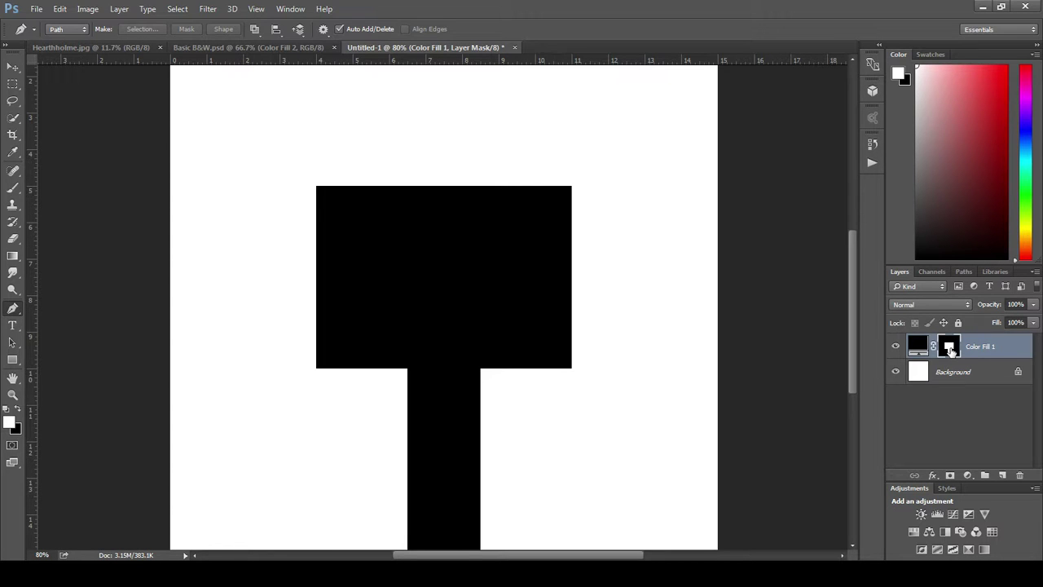
View Color Fill 1's mask, invert it with Ctrl+I, and return to the normal layer view.
alt+click(950, 349)
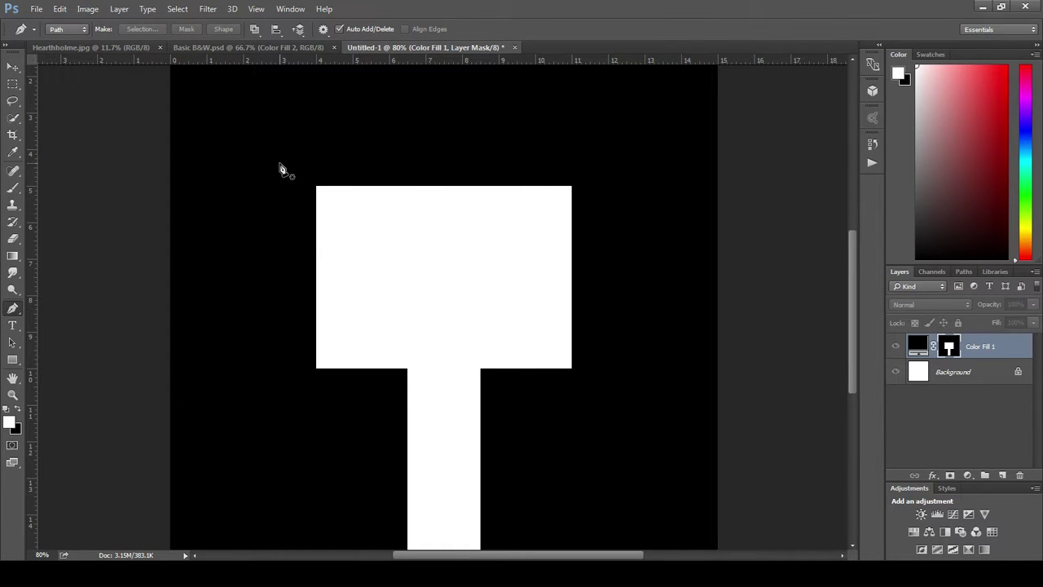
key(ctrl+i)
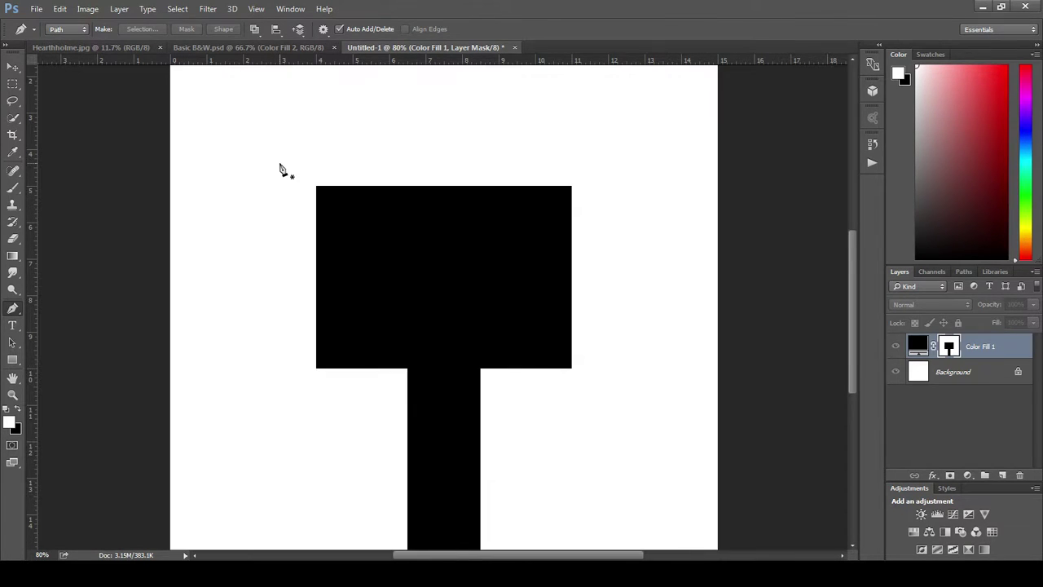
click(918, 350)
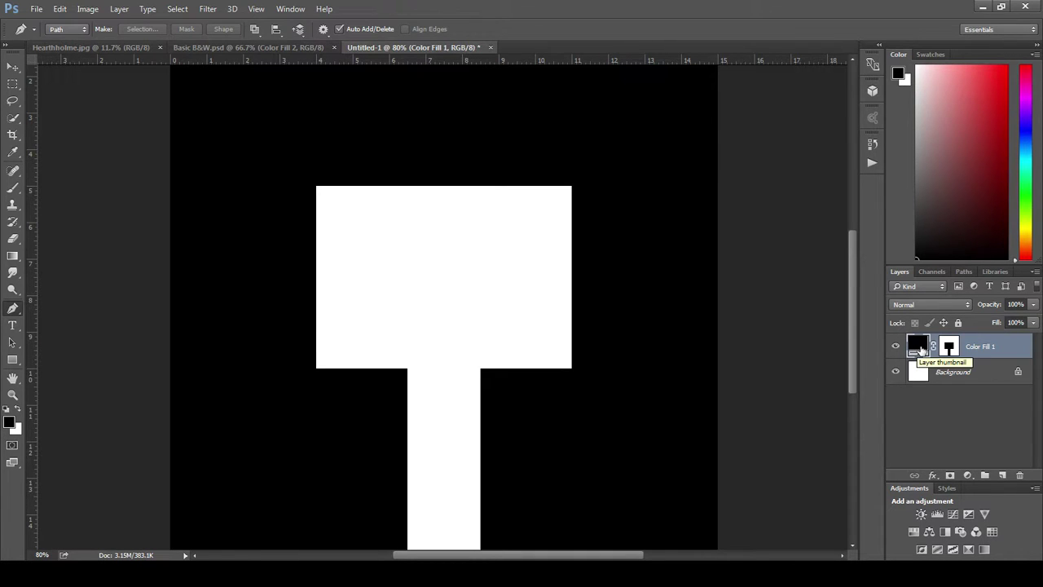
Add a Drop Shadow to Color Fill 1 with Distance 0 and a raised Spread.
click(932, 476)
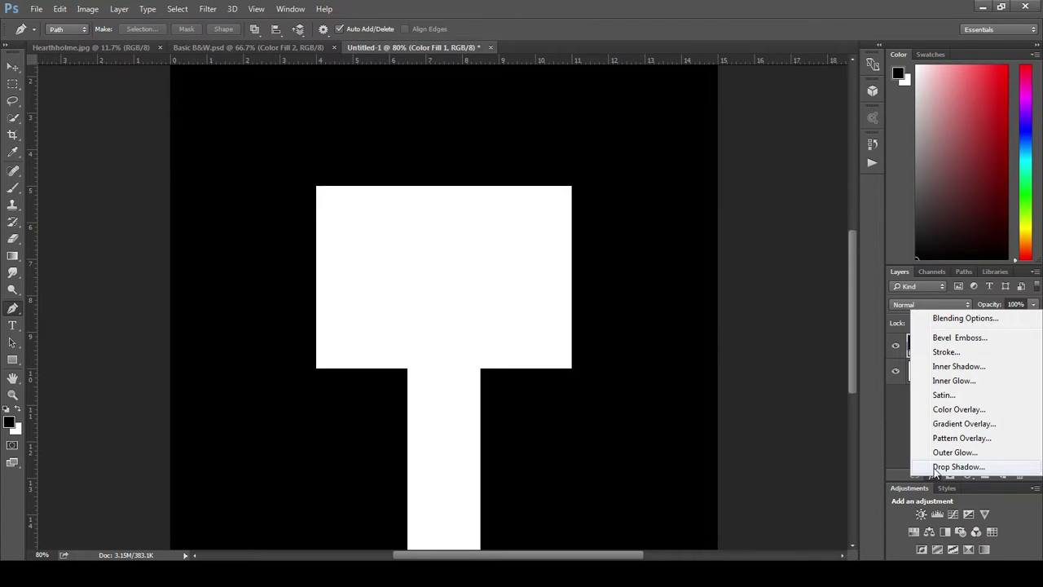
click(950, 467)
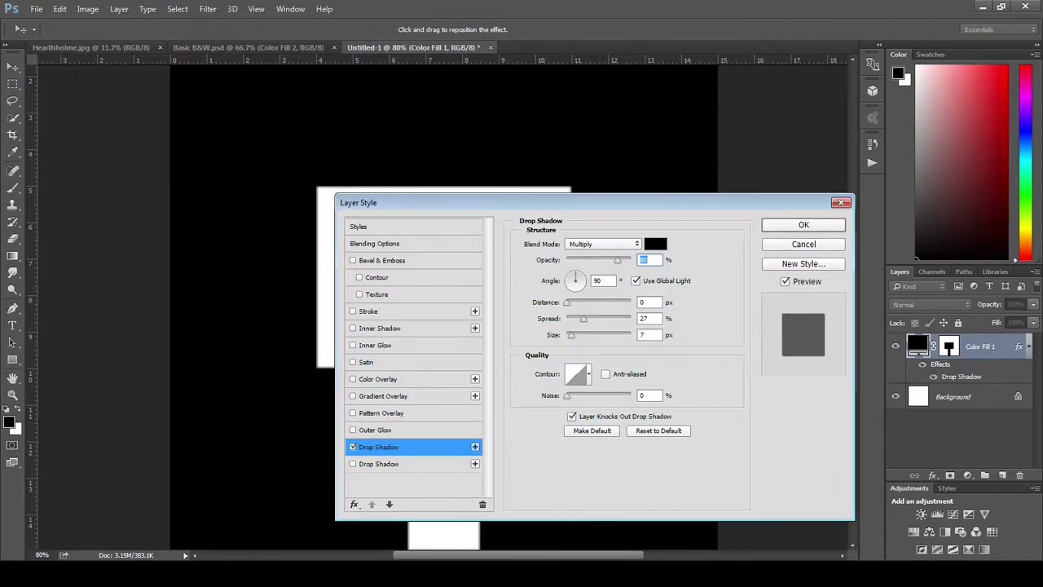
drag(407, 202, 565, 168)
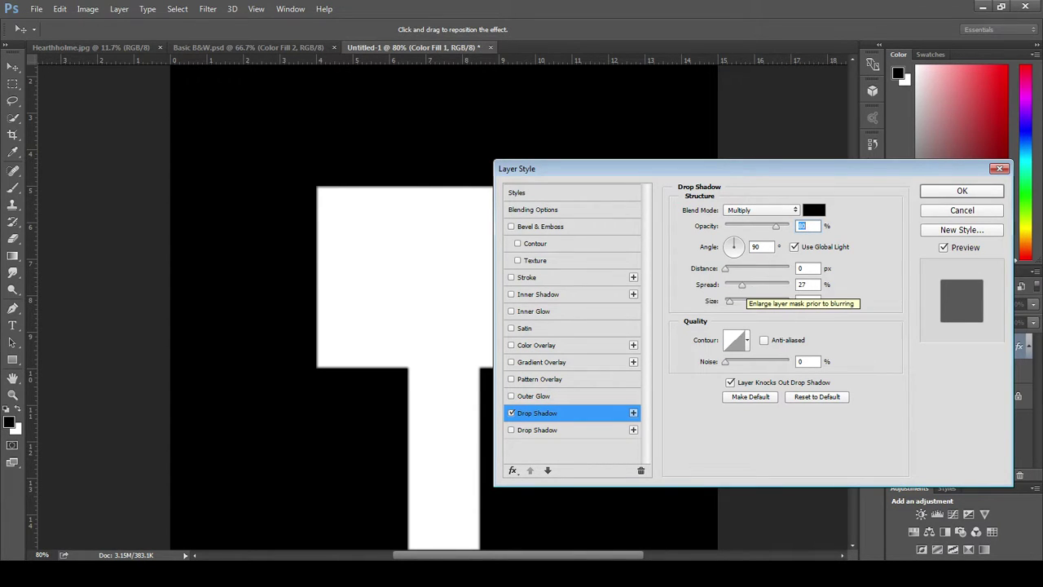
drag(741, 285, 758, 301)
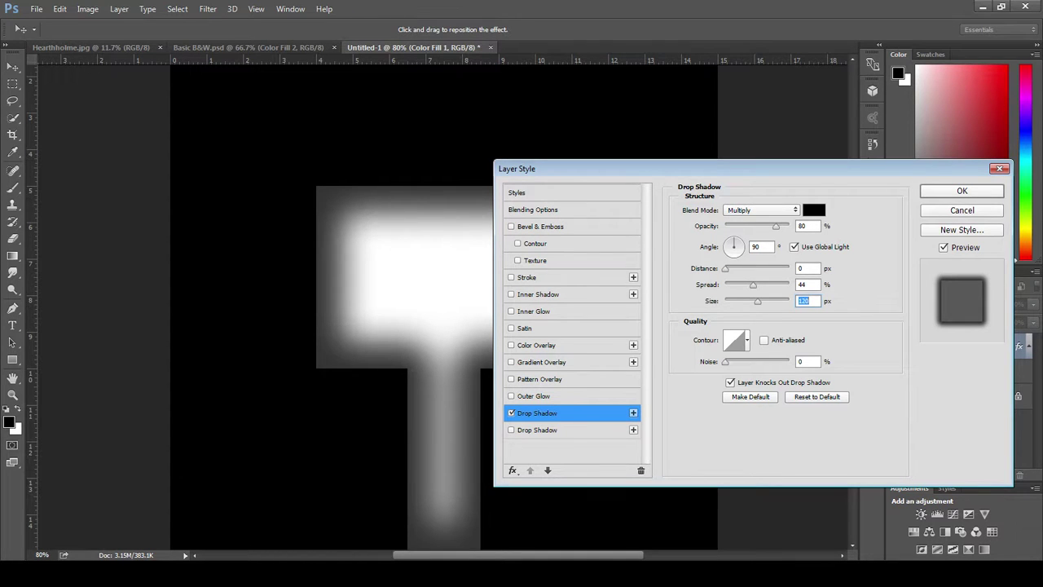
drag(586, 169, 655, 163)
mouse_move(793, 263)
mouse_down()
mouse_move(818, 263)
mouse_move(794, 263)
mouse_up()
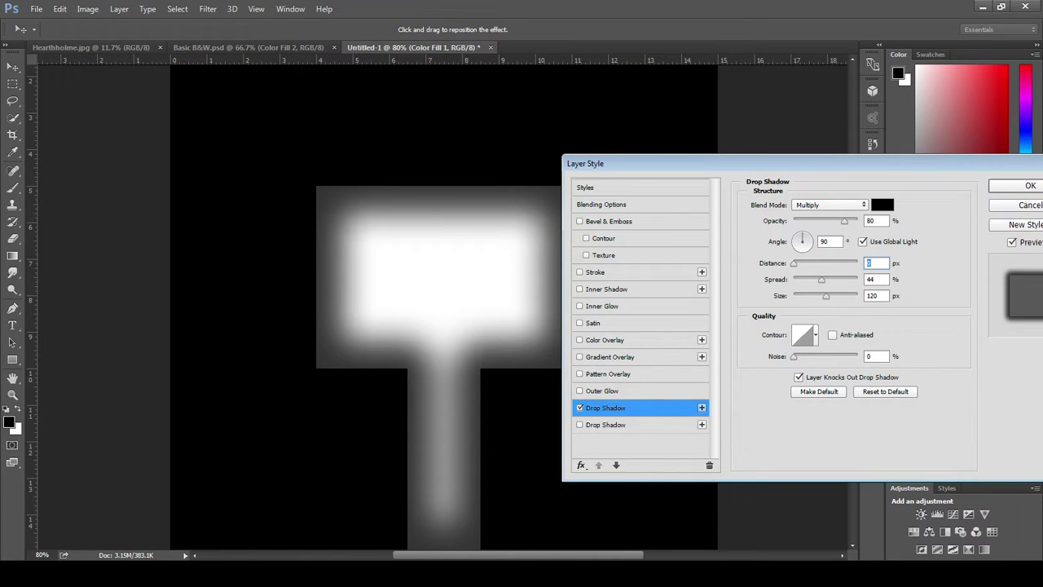
drag(652, 162, 678, 138)
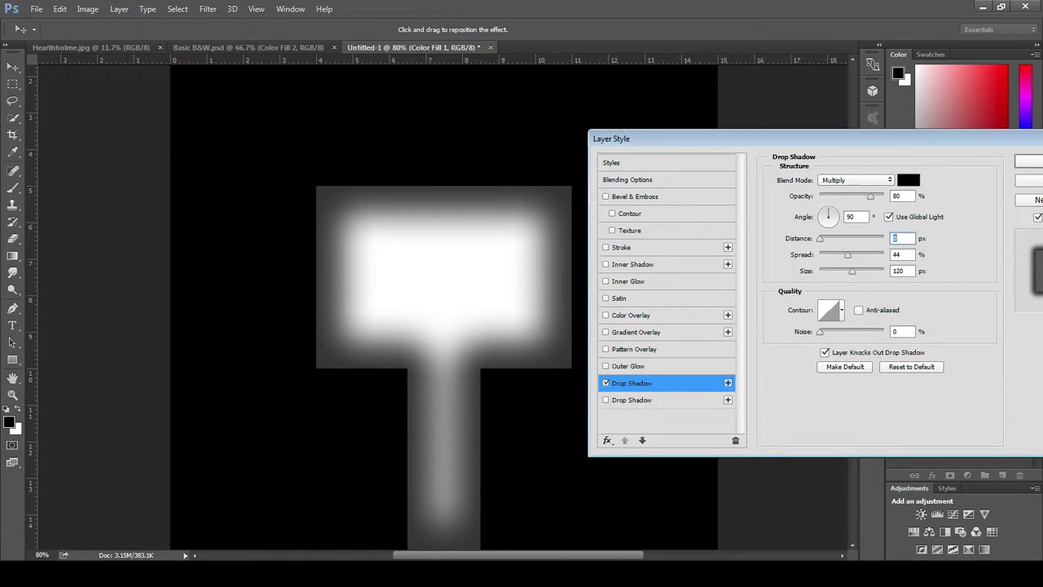
Set the shadow opacity to 61% and size to 114 px, then confirm.
drag(870, 196, 867, 196)
drag(852, 271, 854, 254)
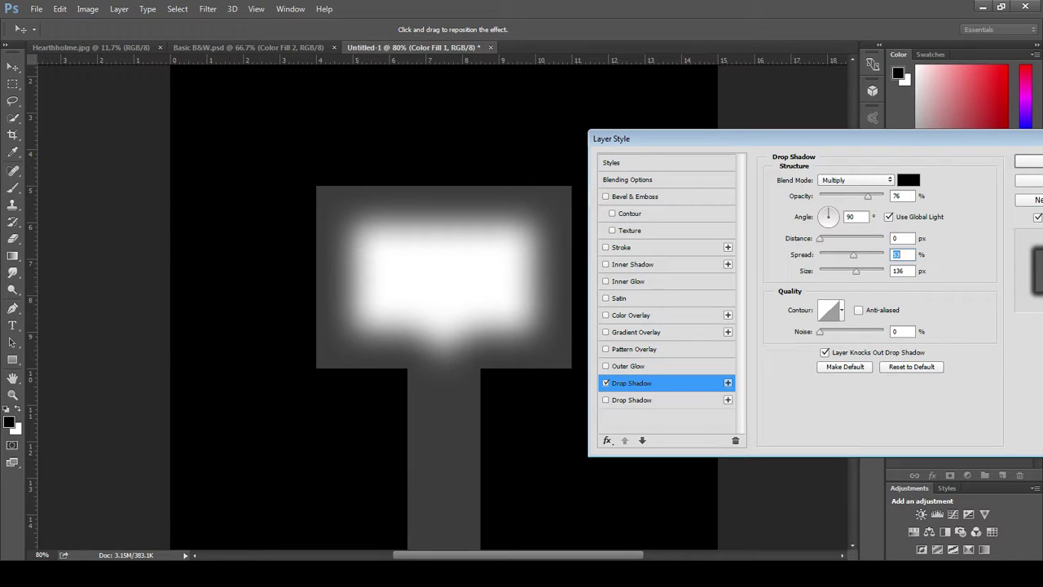
drag(867, 195, 858, 195)
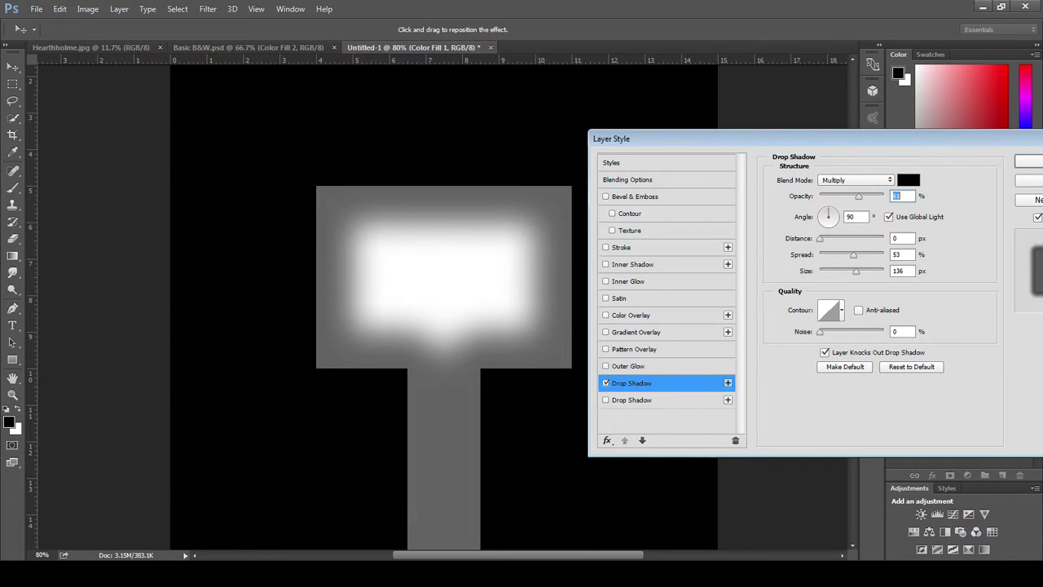
drag(856, 270, 848, 255)
drag(815, 139, 757, 138)
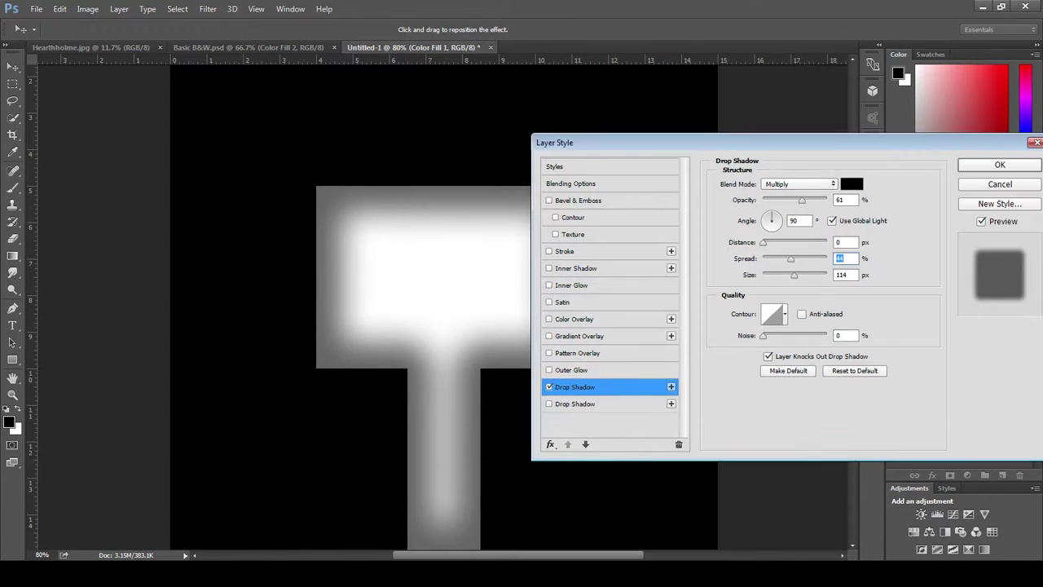
click(995, 165)
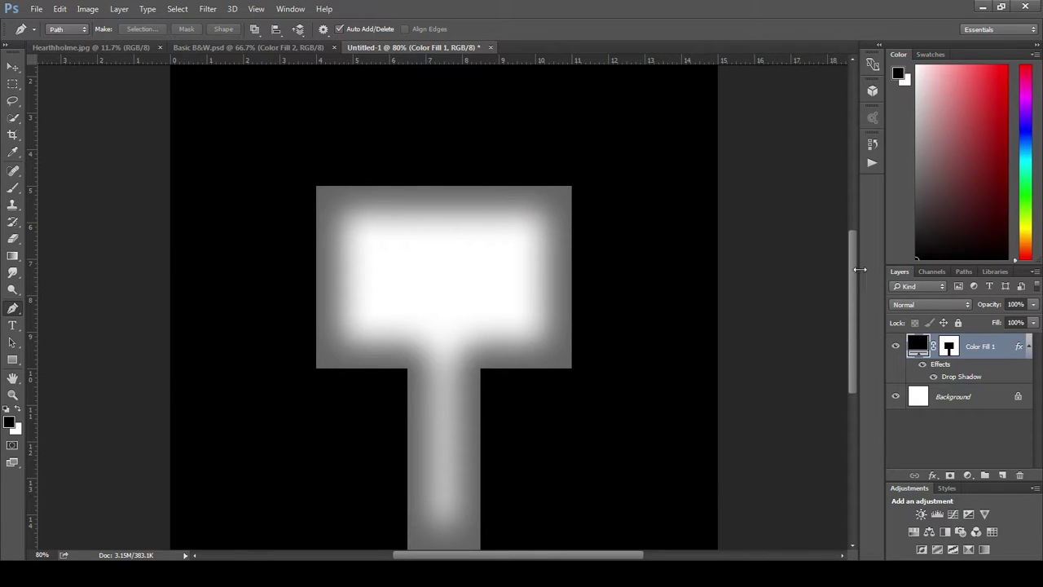
scroll(854, 285, down, 3)
scroll(862, 300, up, 2)
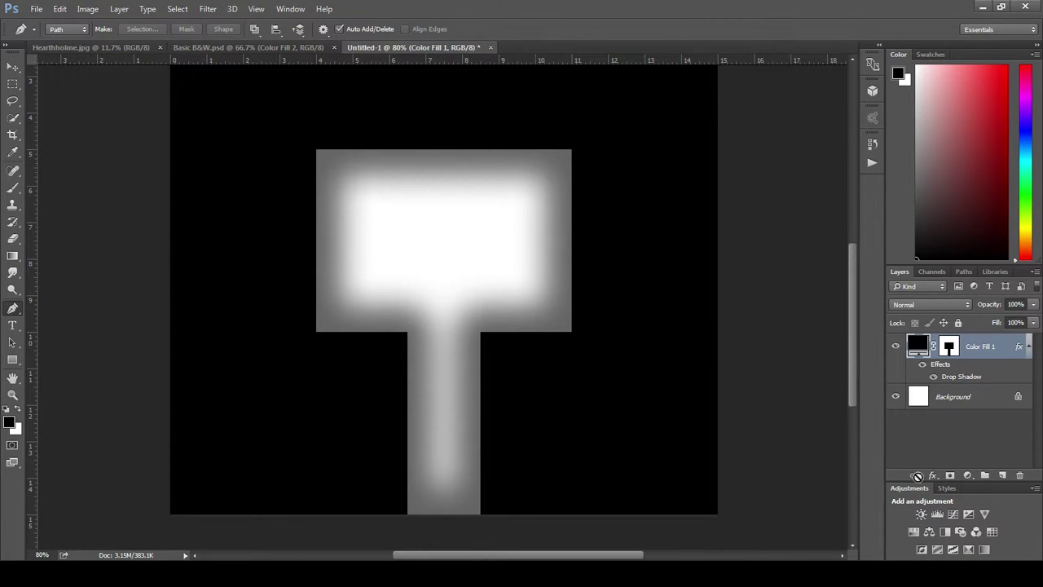
Add a second Solid Color fill layer, Color Fill 2, in light grey.
click(968, 476)
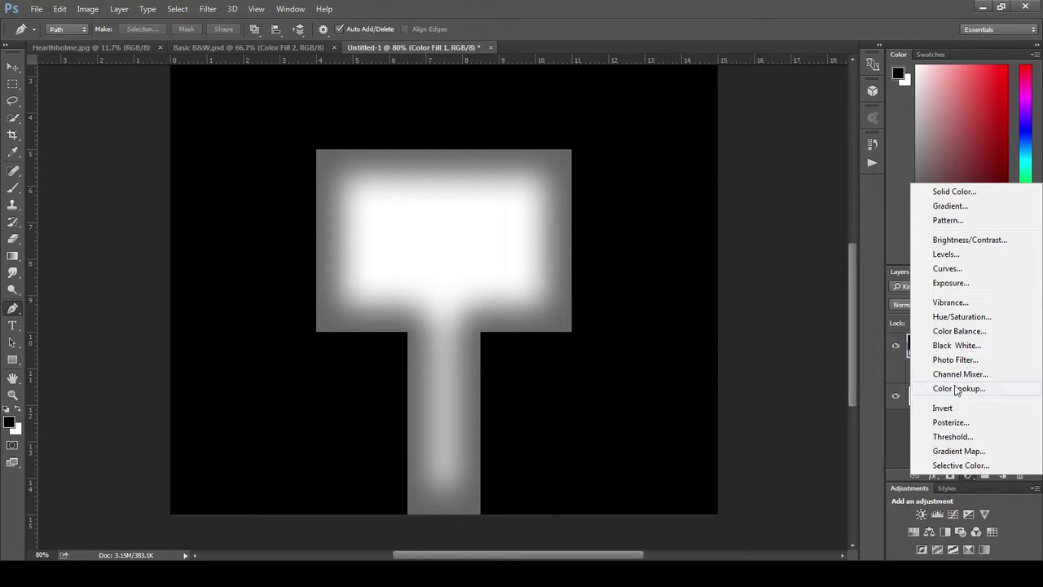
click(959, 196)
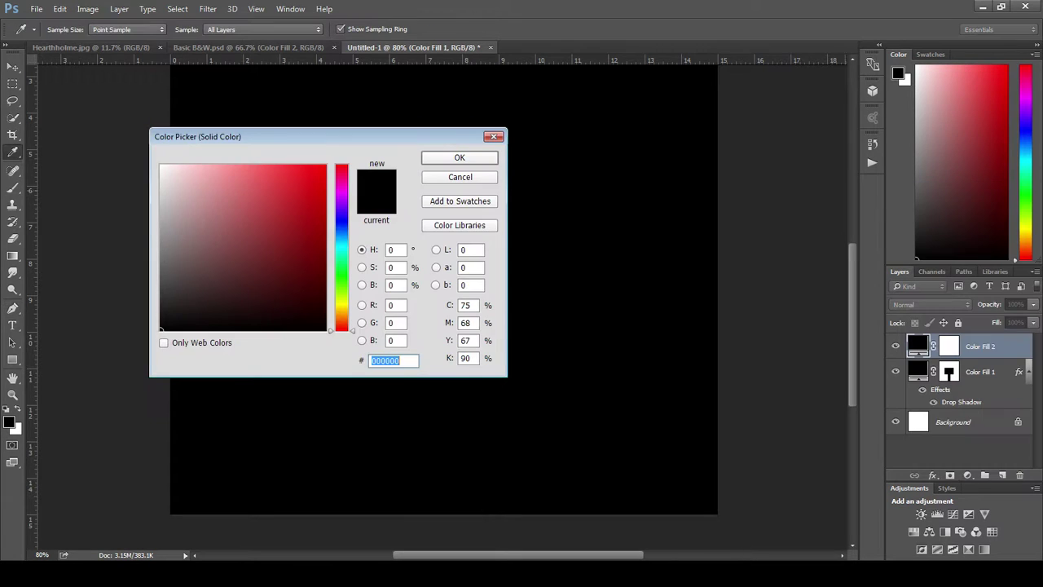
mouse_move(161, 269)
mouse_down()
mouse_move(160, 205)
mouse_move(160, 223)
mouse_up()
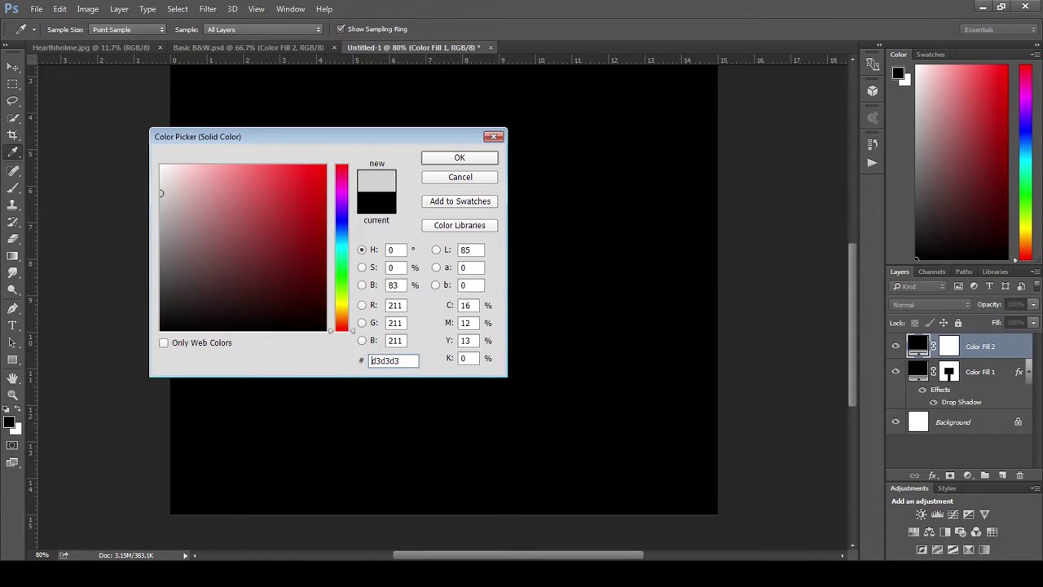
drag(161, 193, 161, 219)
click(459, 158)
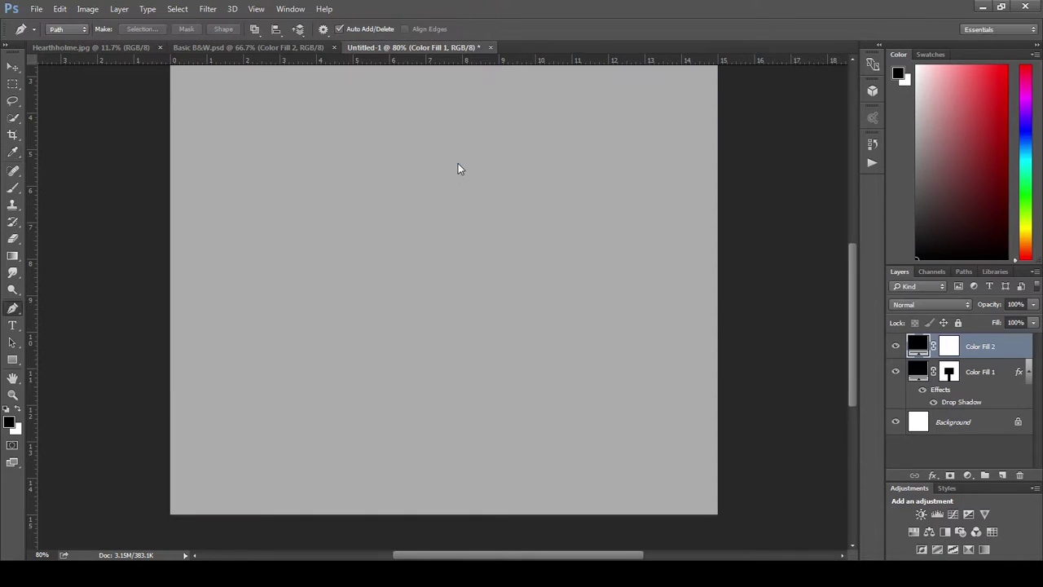
scroll(786, 371, up, 2)
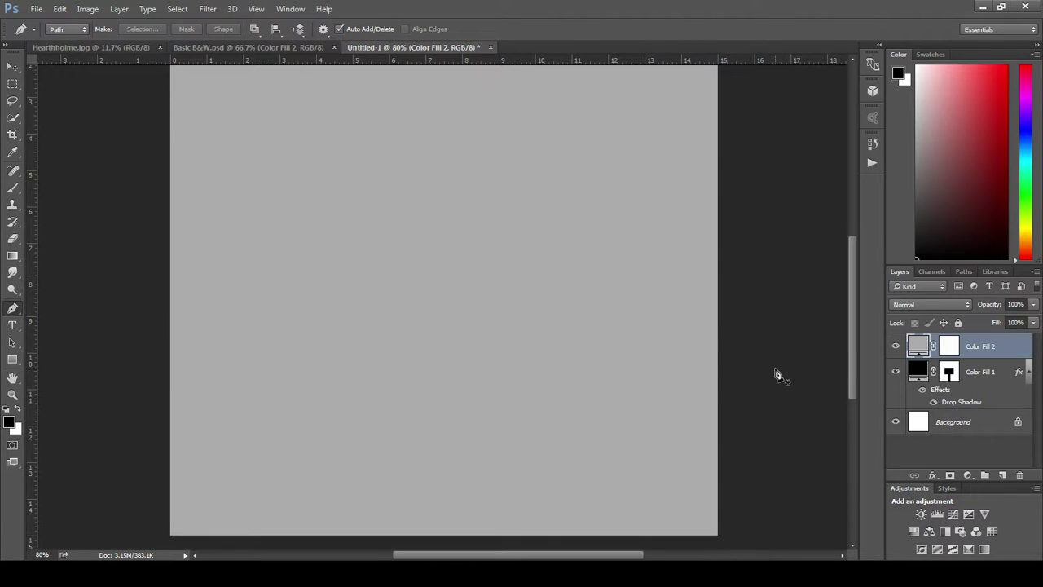
scroll(619, 334, down, 1)
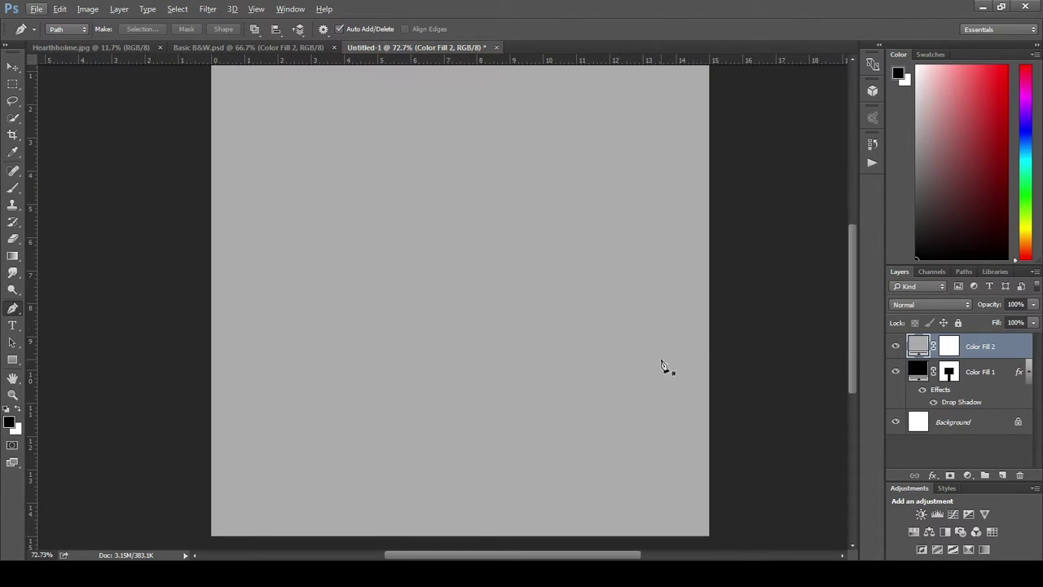
scroll(675, 367, up, 1)
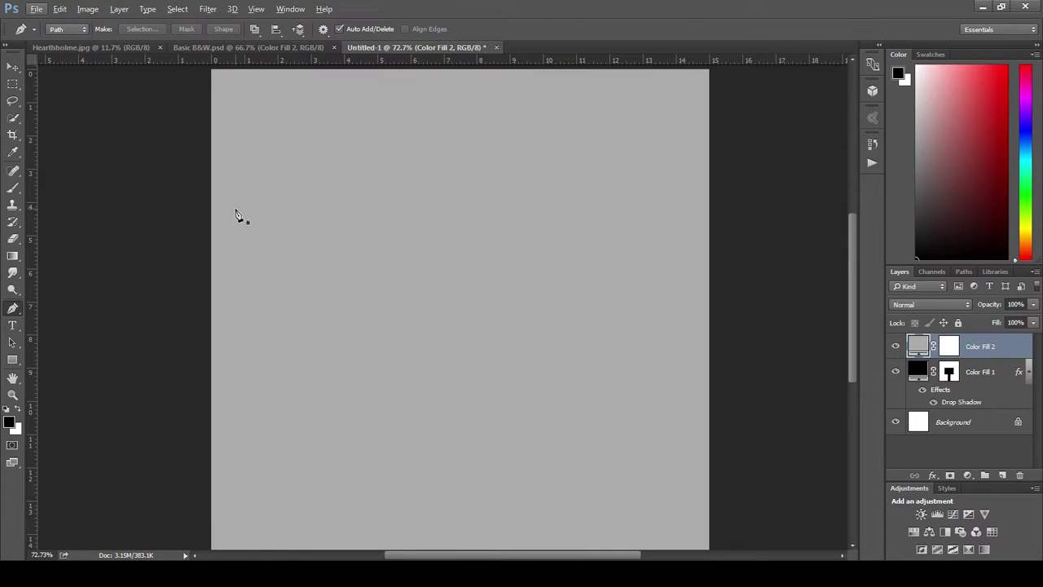
Fill Color Fill 2's layer mask with black so the grey fill is hidden.
click(951, 348)
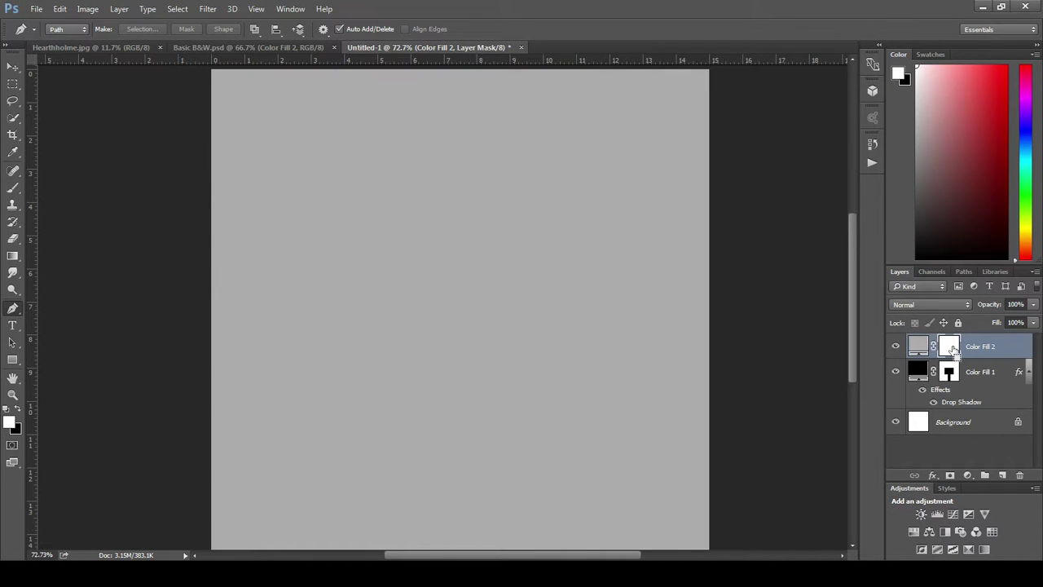
alt+click(951, 348)
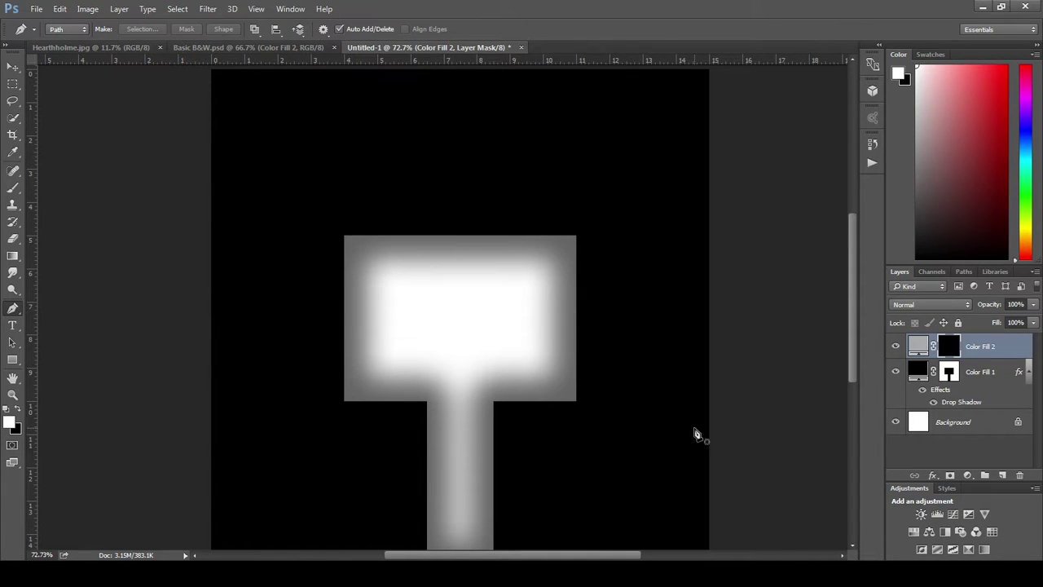
scroll(694, 434, down, 2)
scroll(695, 434, down, 1)
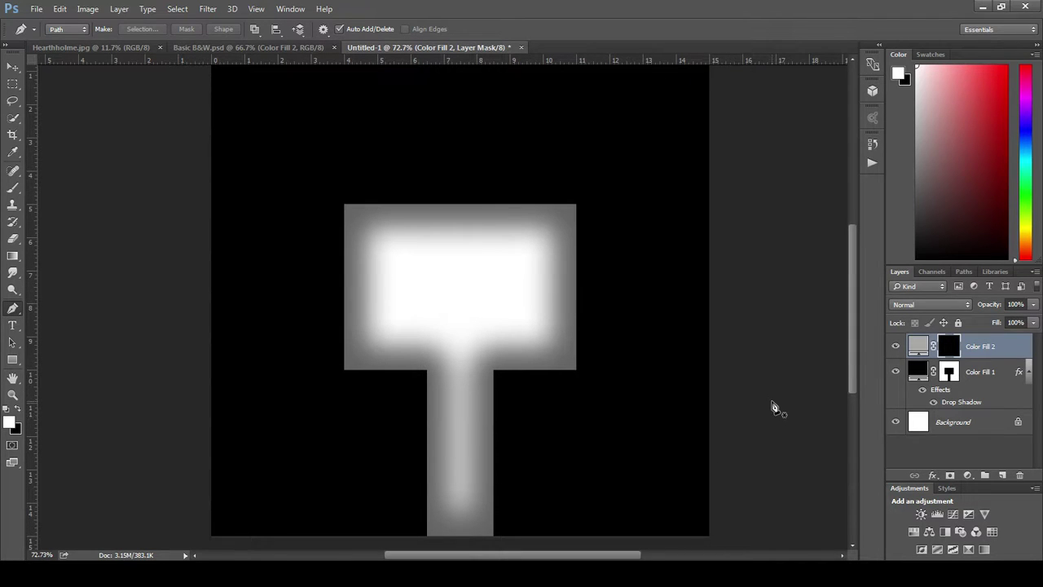
Select Path 1 in the Paths panel.
click(964, 273)
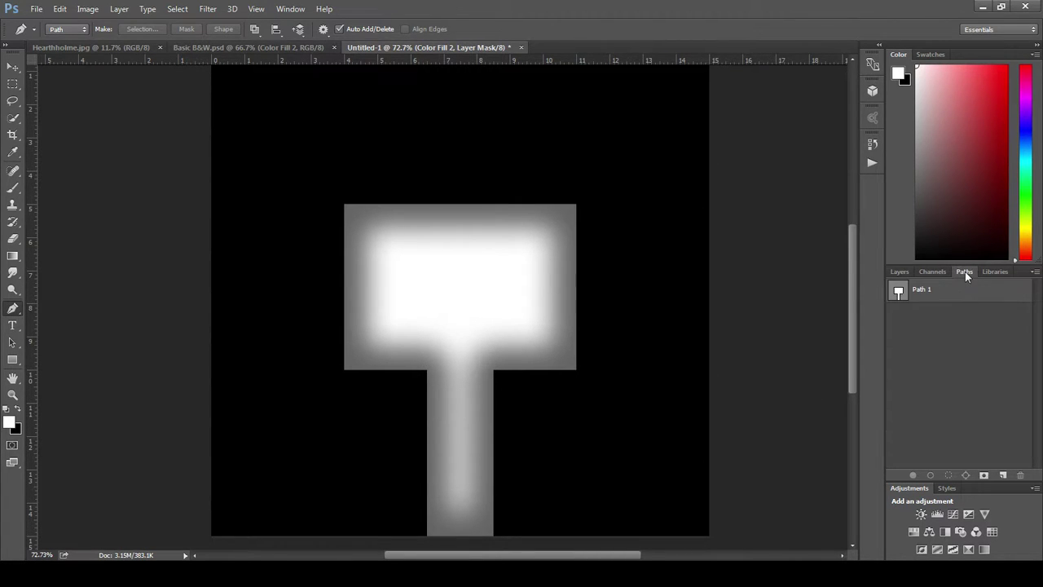
right_click(929, 294)
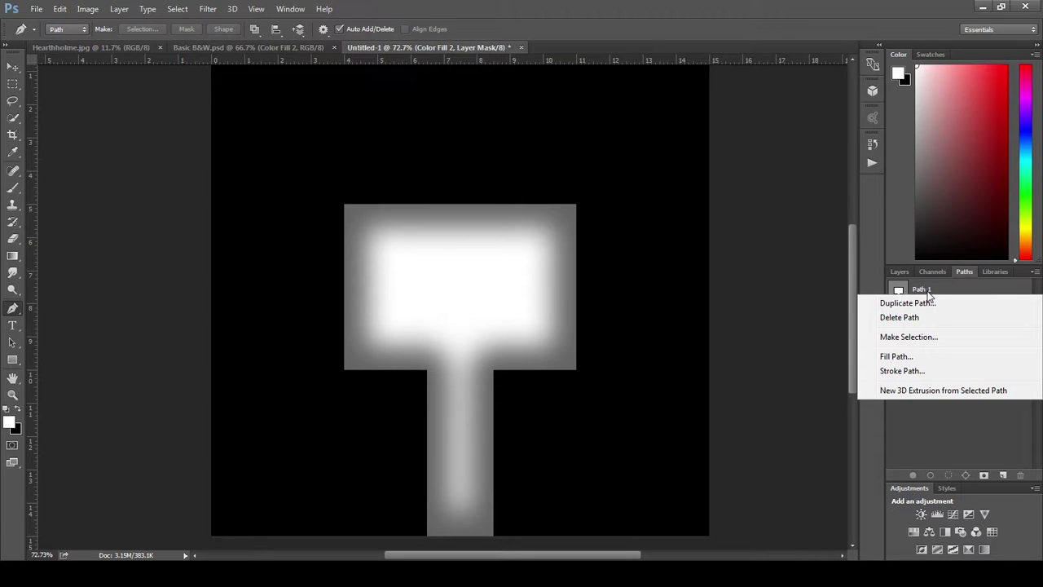
click(929, 292)
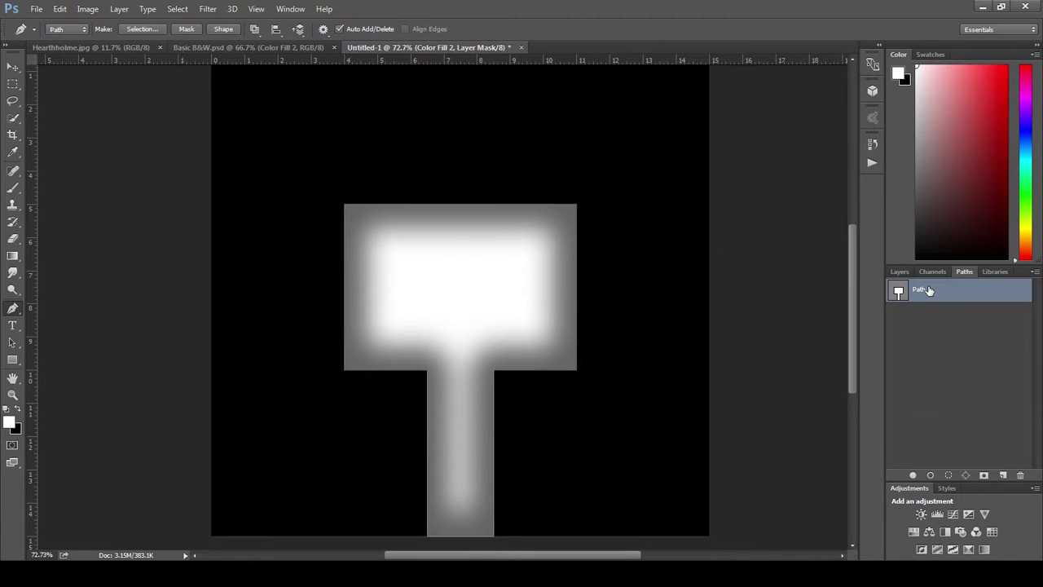
Set up a round Brush at 21 px size and 100% hardness.
click(13, 192)
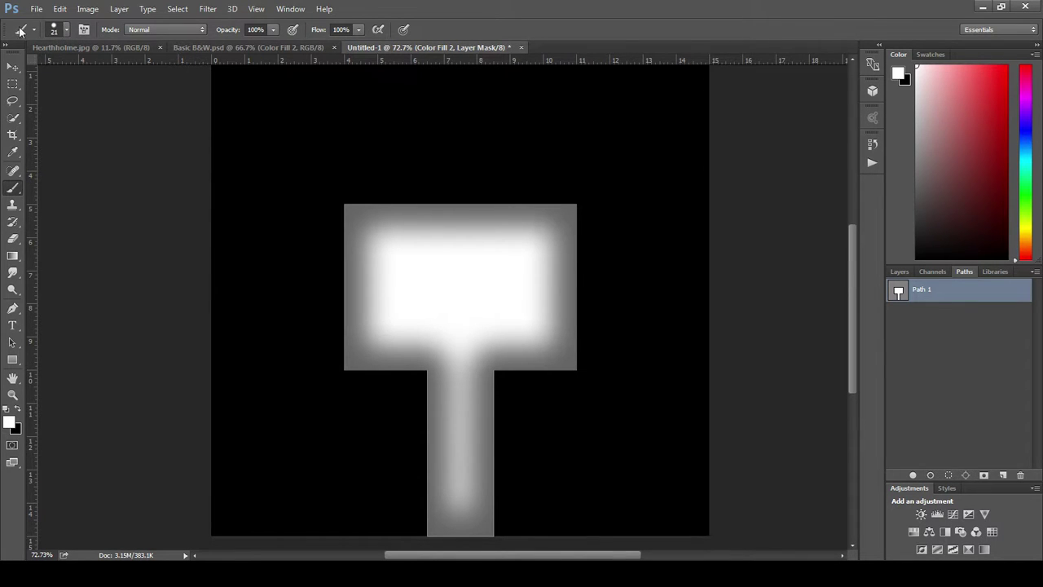
click(57, 29)
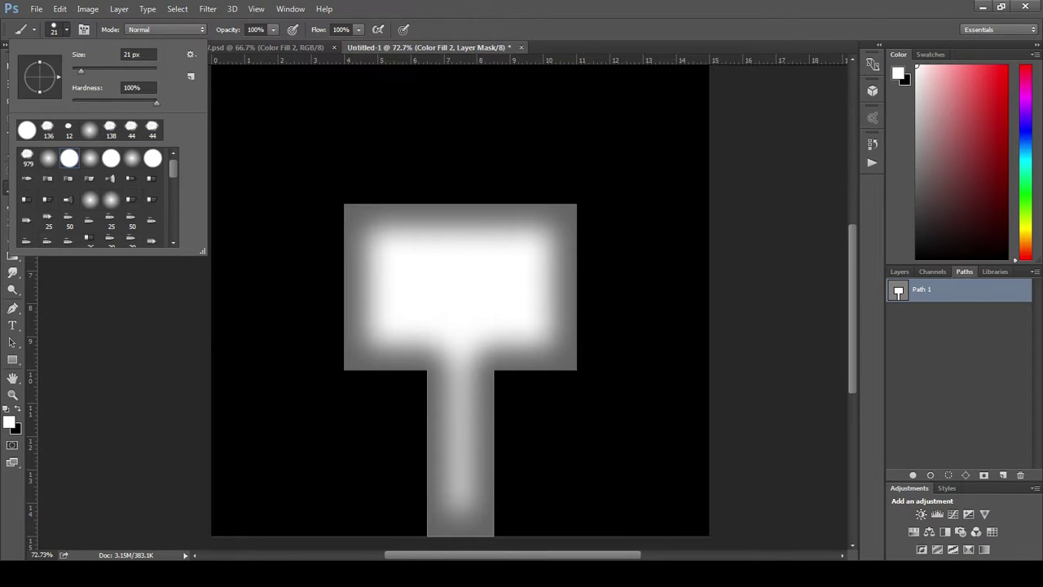
click(27, 129)
click(137, 88)
key(shift+Tab)
key(Up)
key(Up)
key(Up)
key(Up)
key(Up)
key(Up)
key(Up)
key(Up)
key(Up)
key(Up)
key(Up)
key(Up)
key(Up)
key(Up)
key(Up)
key(Up)
key(Up)
key(Up)
key(Up)
key(Up)
key(Up)
key(Up)
key(Up)
key(Up)
key(Up)
key(Up)
key(Up)
key(Up)
key(Up)
key(Up)
key(Down)
key(Down)
key(Down)
key(Down)
key(Down)
key(Down)
key(Down)
key(Down)
key(Down)
key(Down)
key(Down)
key(Down)
key(Down)
key(Down)
key(Down)
key(Down)
key(Down)
key(Down)
key(Down)
key(Down)
key(Down)
key(Down)
key(Down)
key(Down)
key(Down)
key(Down)
key(Down)
key(Down)
key(Down)
key(Up)
Stroke Path 1 with the Brush onto Color Fill 2's mask, drawing grey walls around the T room.
right_click(904, 290)
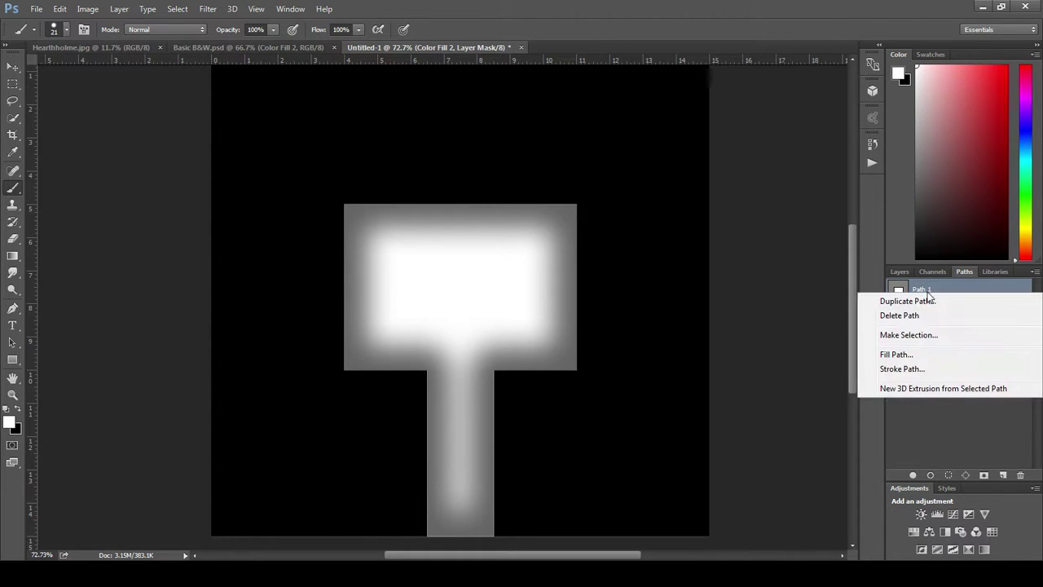
click(927, 371)
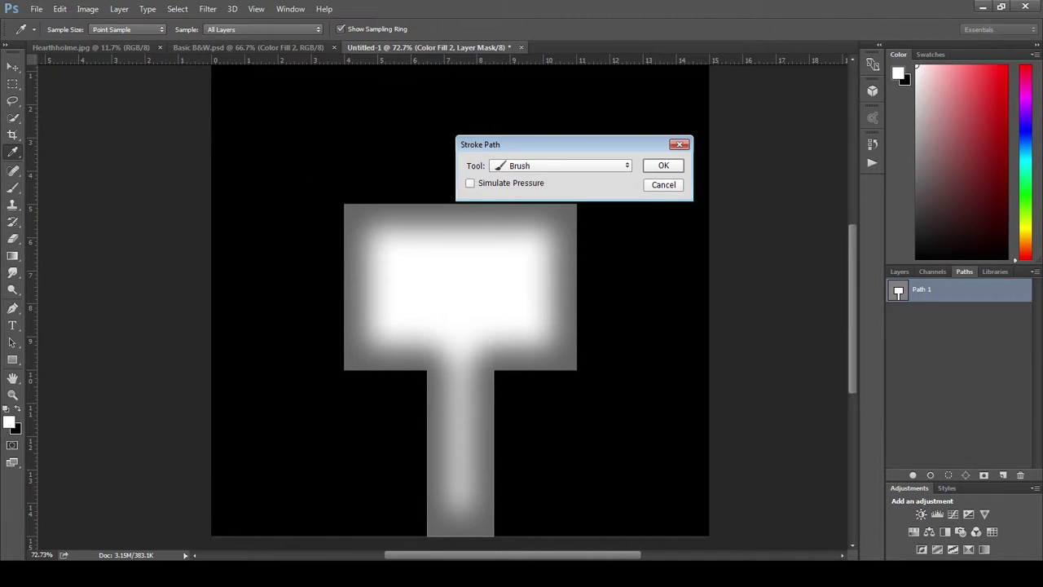
click(674, 168)
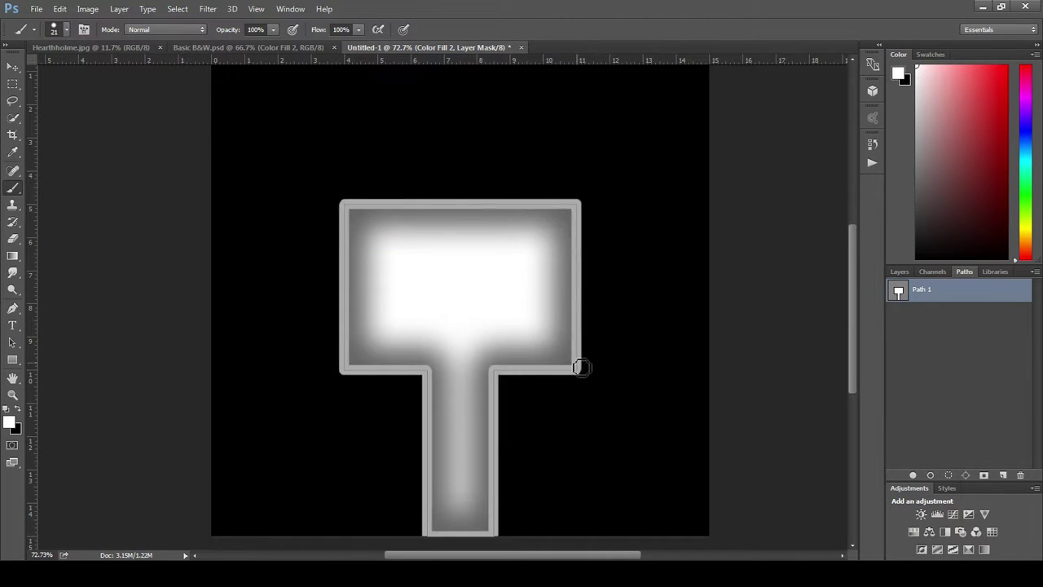
scroll(561, 358, up, 5)
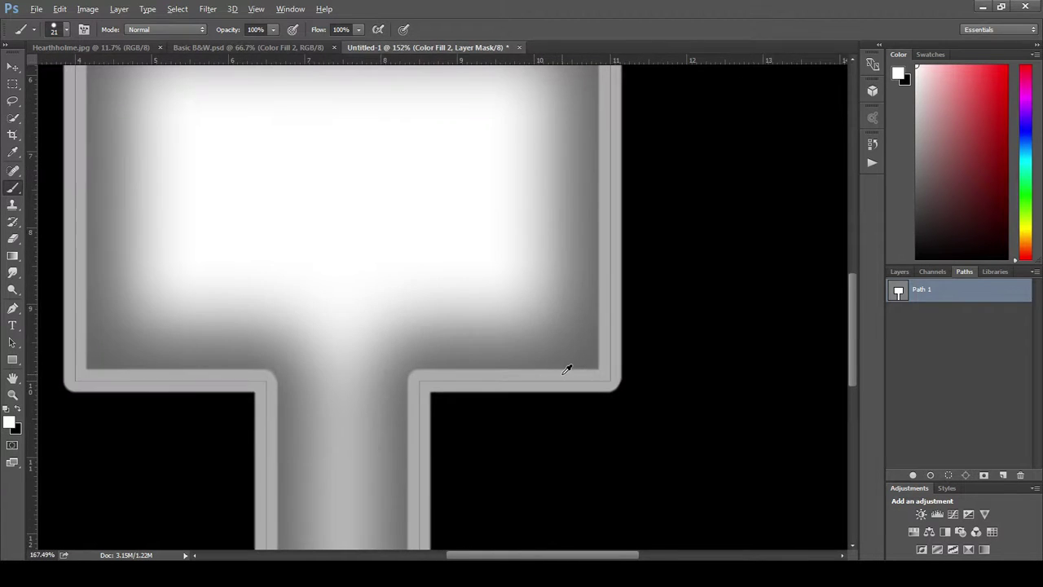
scroll(567, 369, up, 4)
scroll(620, 378, up, 1)
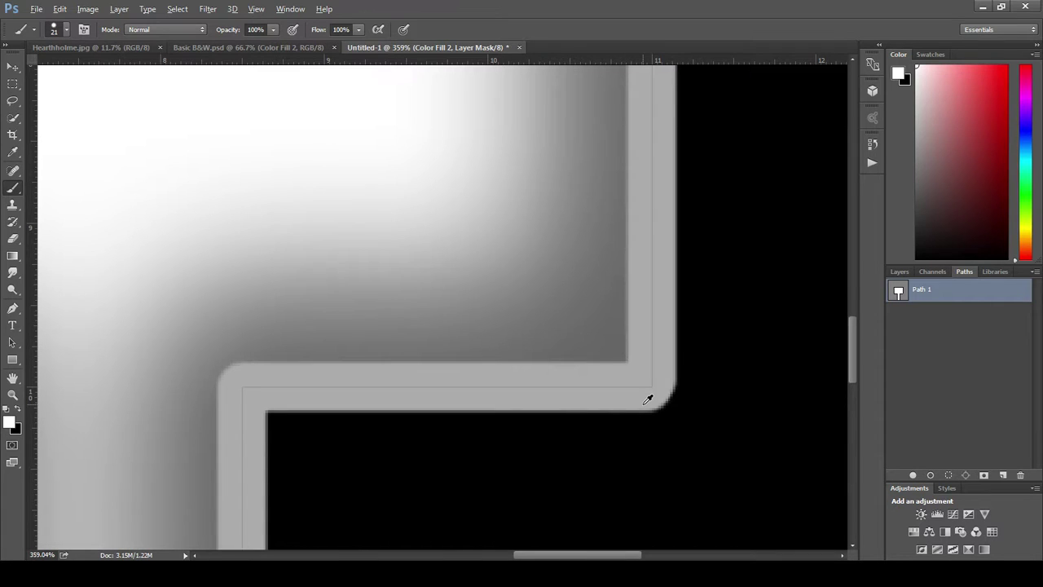
scroll(636, 391, down, 3)
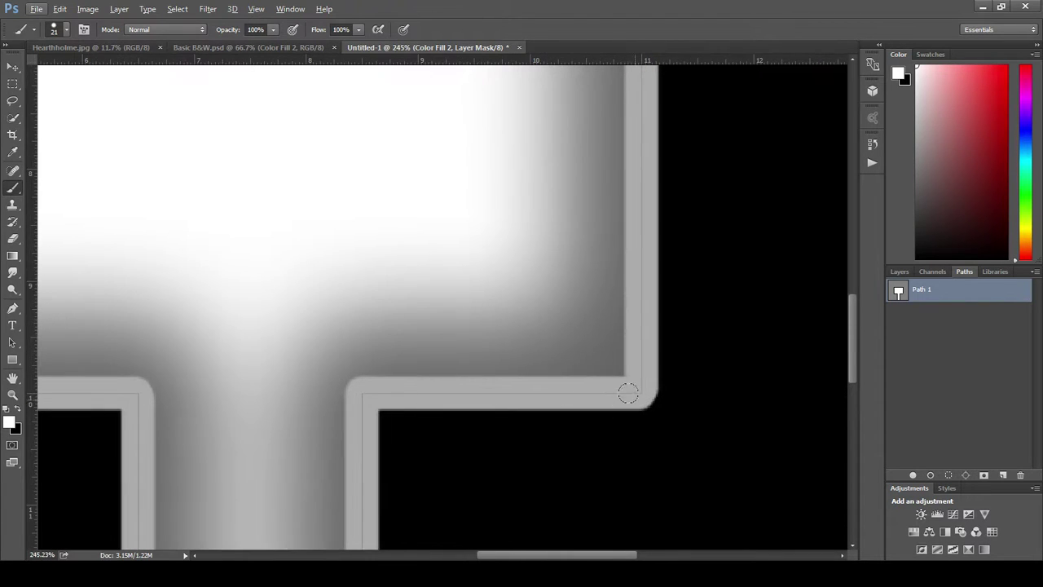
click(898, 272)
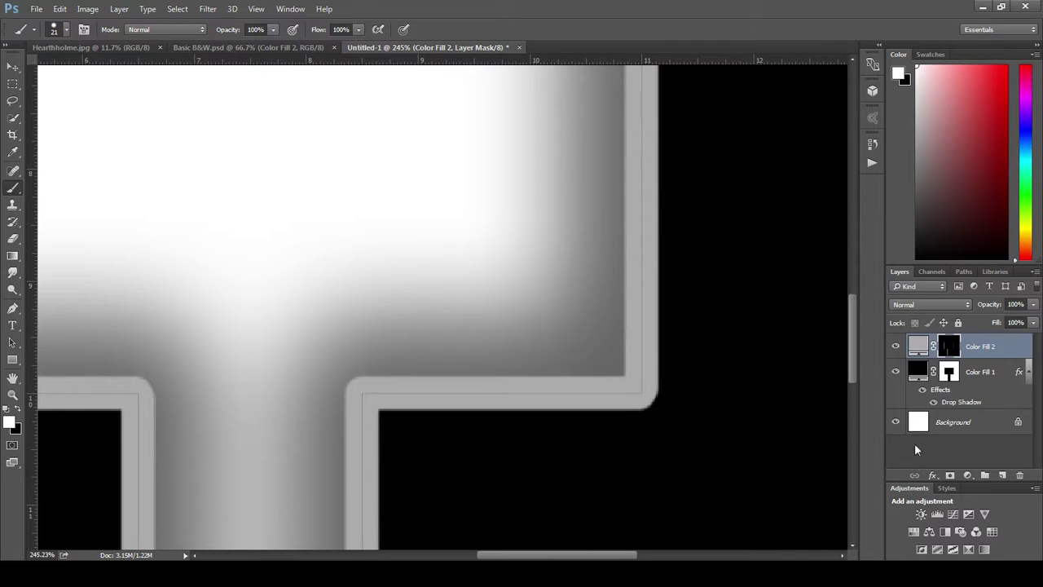
click(934, 475)
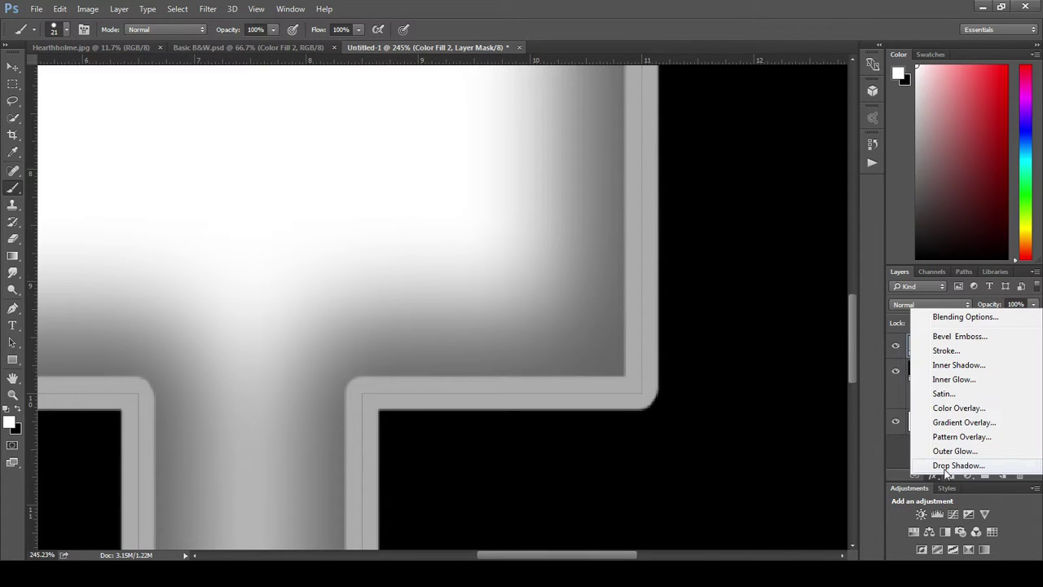
Add a Drop Shadow to Color Fill 2 with Spread 5, Size 13 and higher opacity.
click(946, 465)
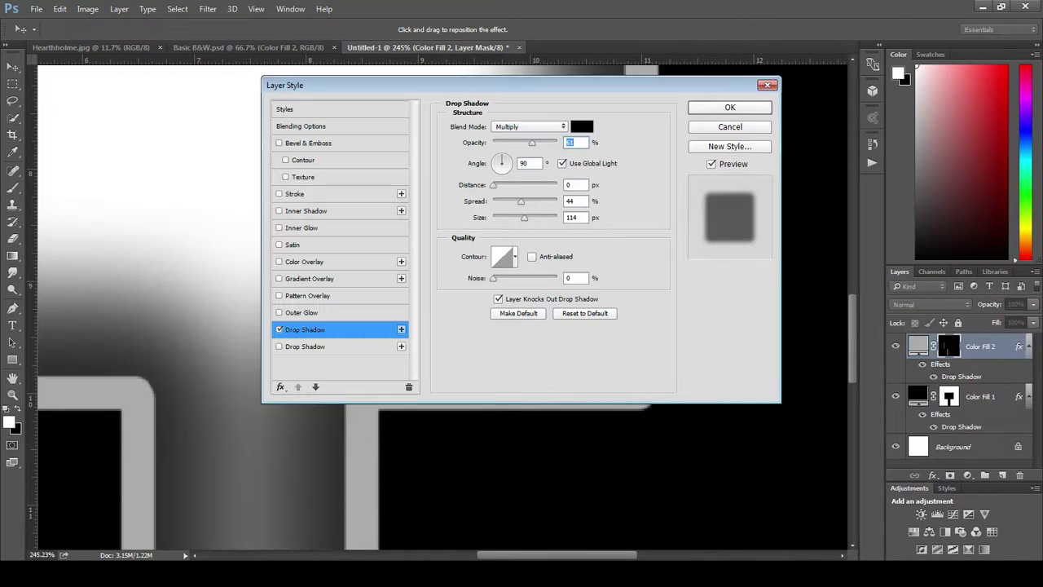
drag(407, 85, 766, 130)
click(934, 246)
key(shift+Down)
key(shift+Down)
key(shift+Down)
key(shift+Down)
key(shift+Down)
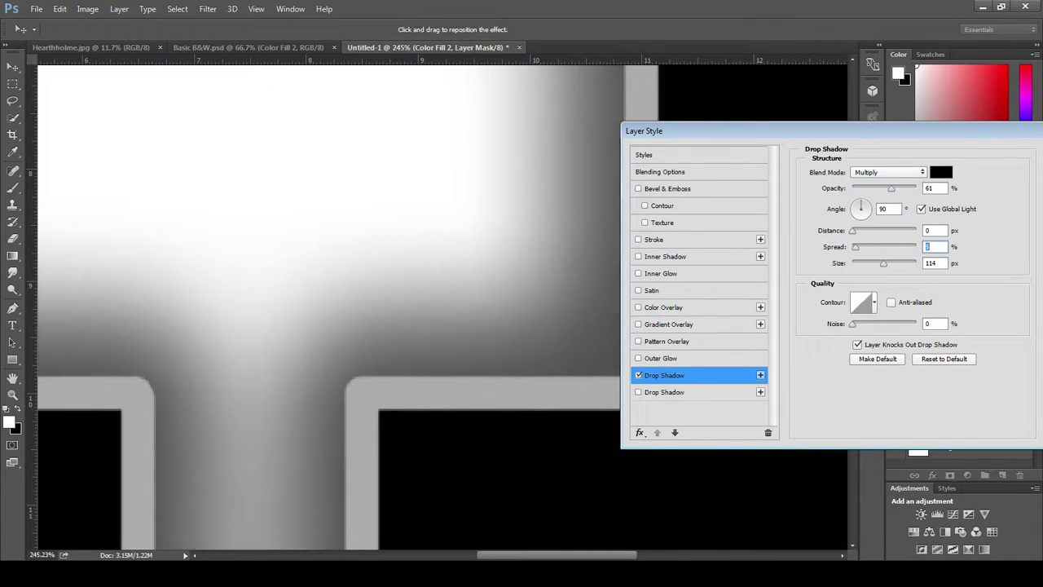
text(5)
key(Tab)
key(shift+Down)
key(shift+Down)
key(shift+Down)
key(shift+Down)
key(shift+Down)
key(shift+Down)
key(shift+Down)
key(shift+Down)
key(shift+Down)
key(shift+Down)
key(shift+Down)
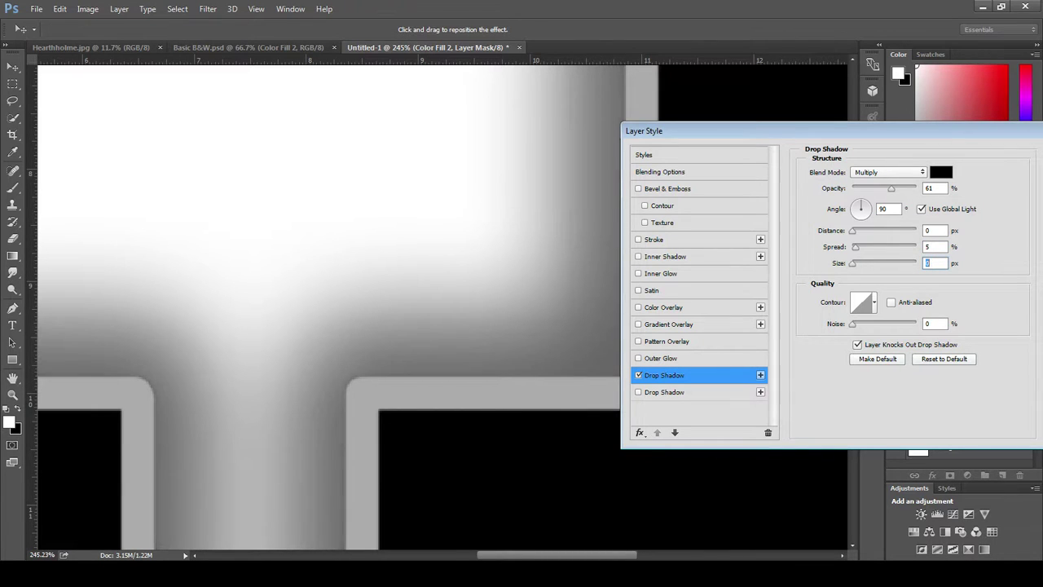
key(shift+Up)
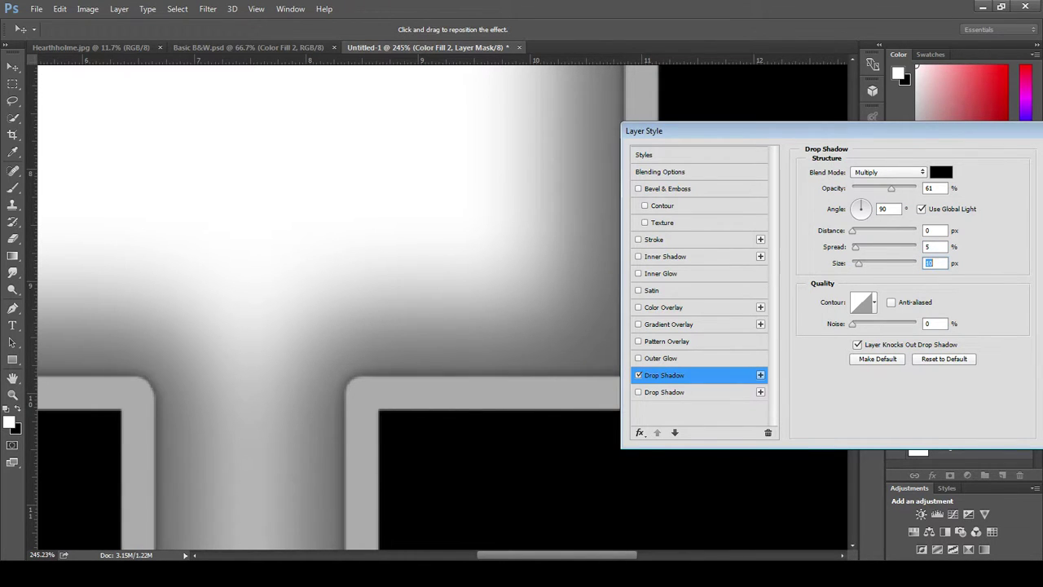
click(935, 188)
key(Up)
key(Up)
key(Up)
key(Up)
key(Up)
key(Up)
key(Up)
key(Up)
key(Up)
key(Up)
key(Up)
key(Up)
key(Up)
key(Up)
key(Up)
key(Up)
key(Up)
key(Up)
key(Up)
key(Up)
key(Up)
key(Up)
key(Up)
key(Up)
key(Up)
key(Up)
key(Up)
key(Up)
key(Up)
key(Up)
key(Up)
key(Up)
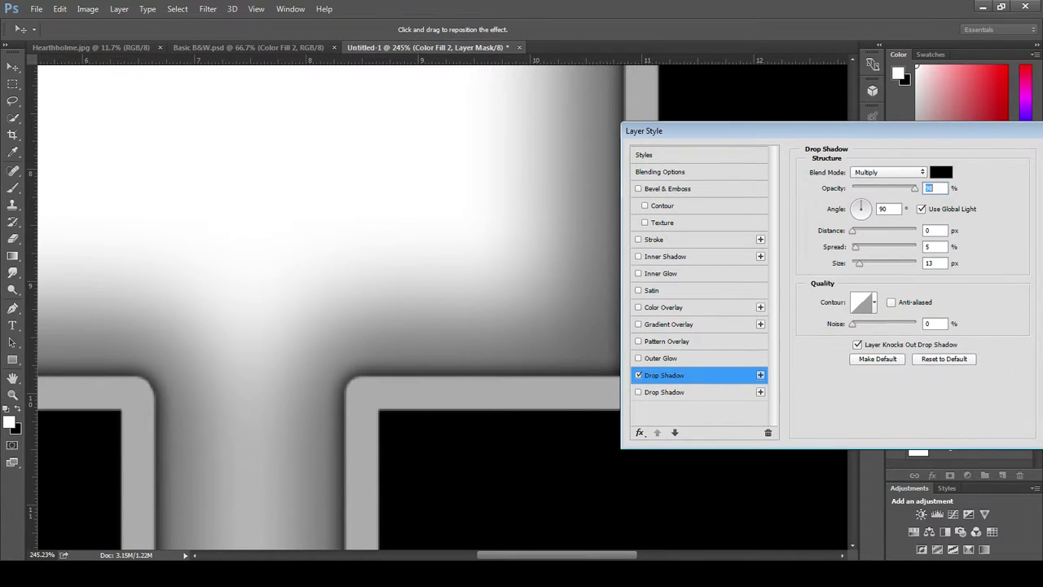
drag(701, 130, 600, 107)
click(985, 190)
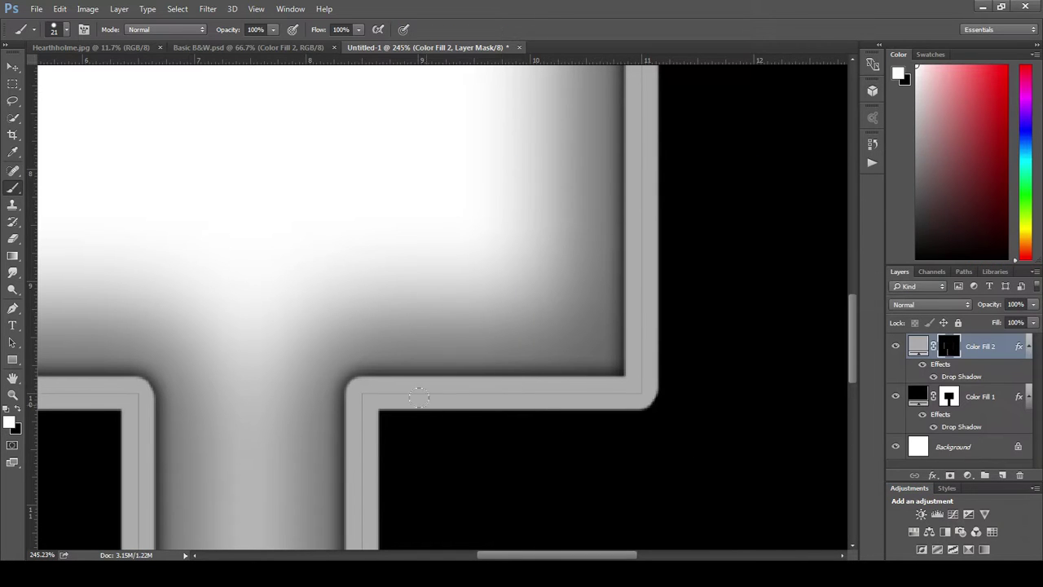
scroll(430, 289, down, 3)
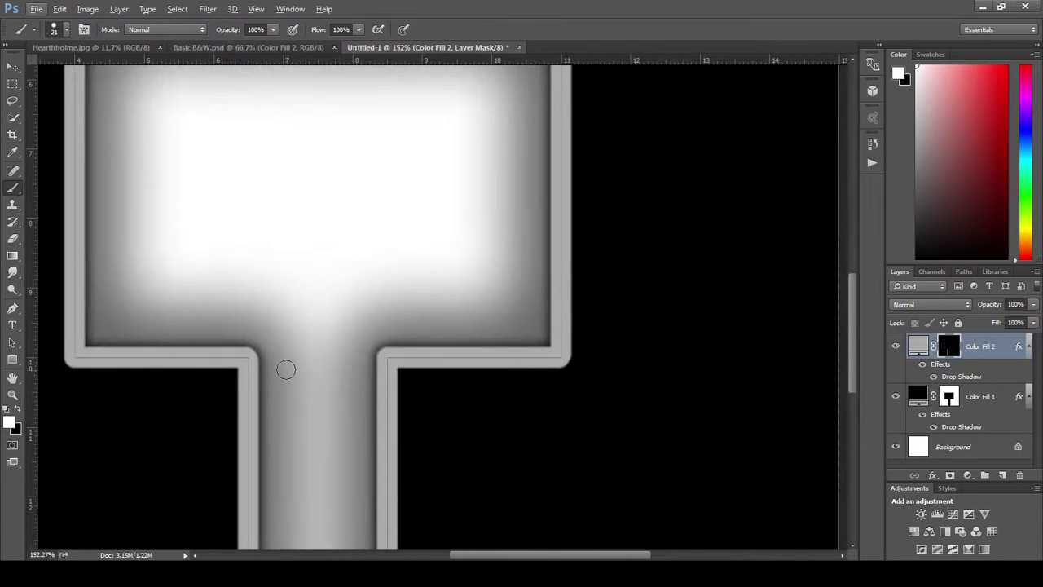
scroll(284, 366, up, 3)
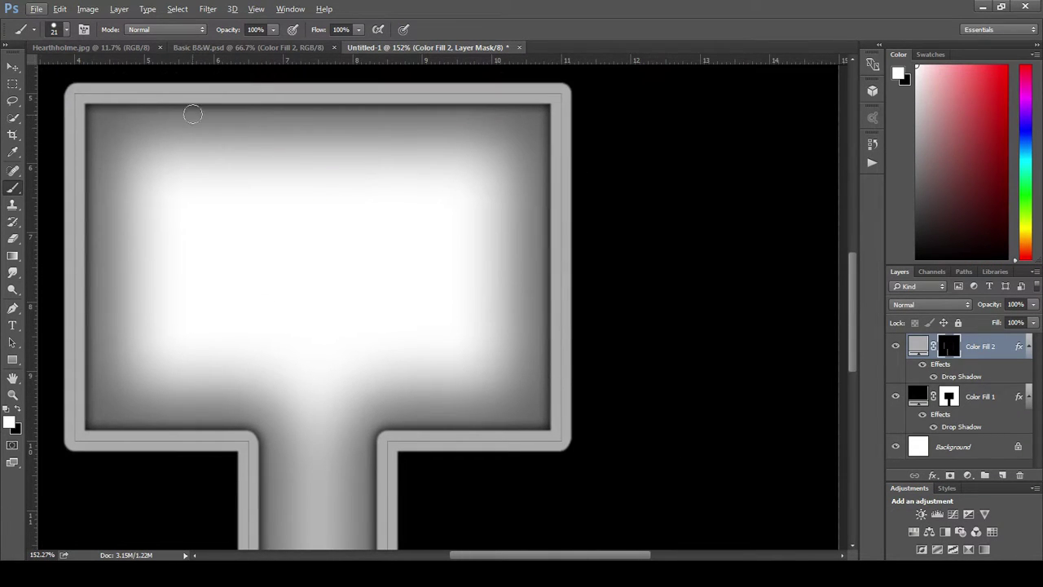
scroll(578, 163, up, 1)
scroll(552, 130, up, 4)
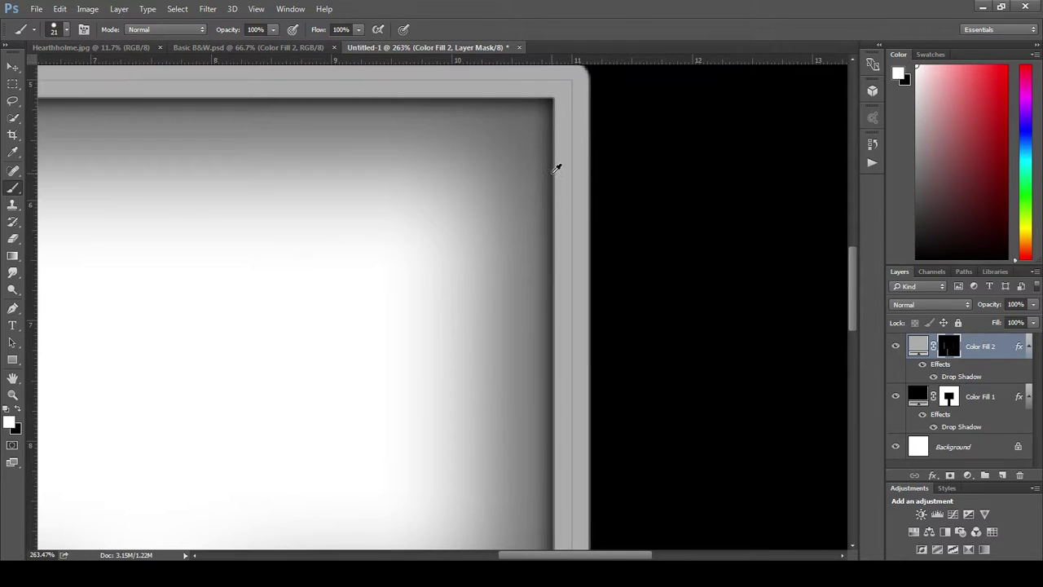
scroll(556, 165, down, 6)
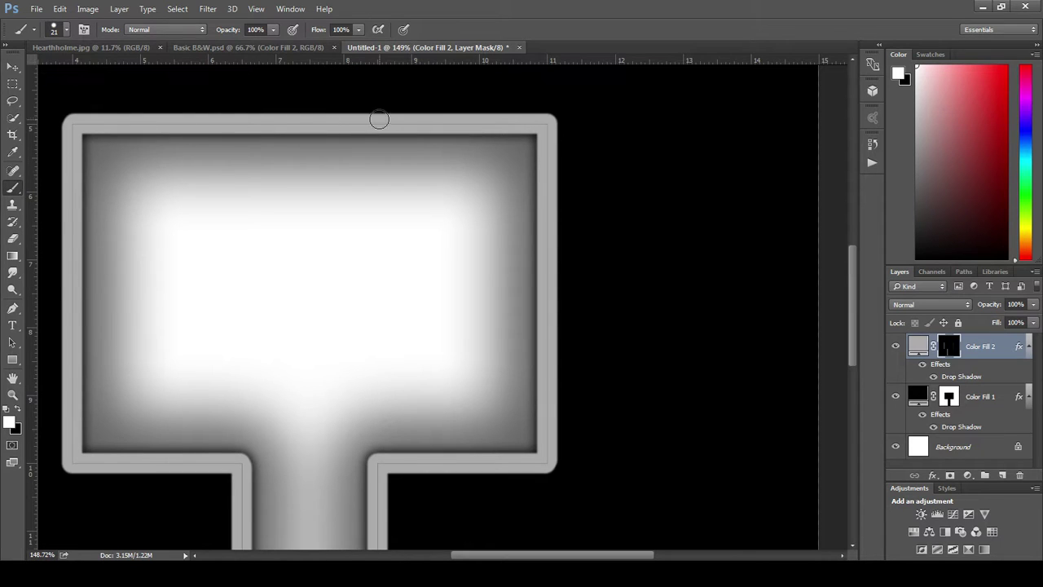
key(ctrl+z)
scroll(140, 442, down, 1)
scroll(123, 280, up, 1)
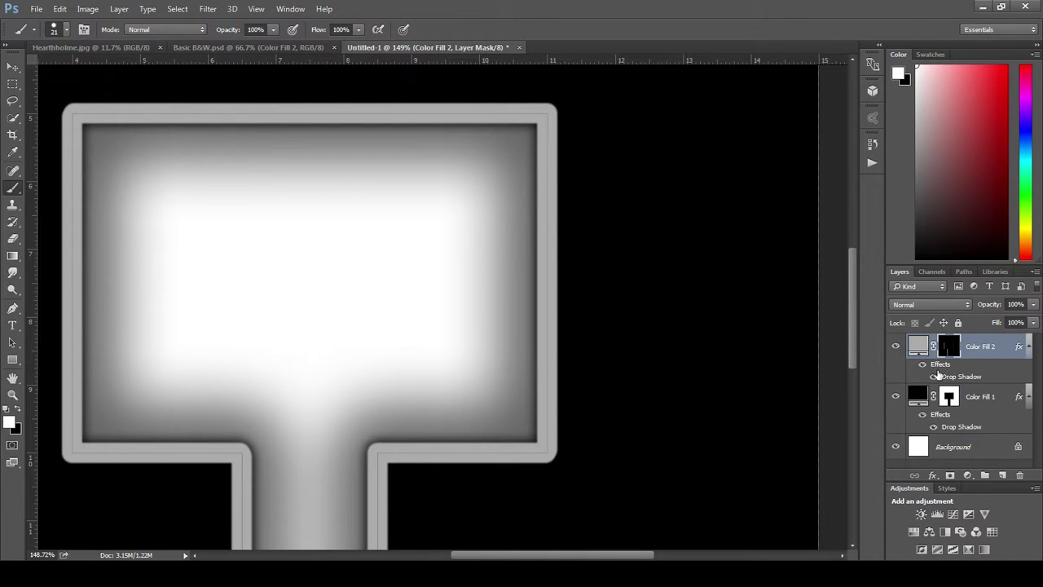
Give Color Fill 2 an Inner Bevel & Emboss with greater depth and Texture enabled.
click(942, 368)
double_click(942, 367)
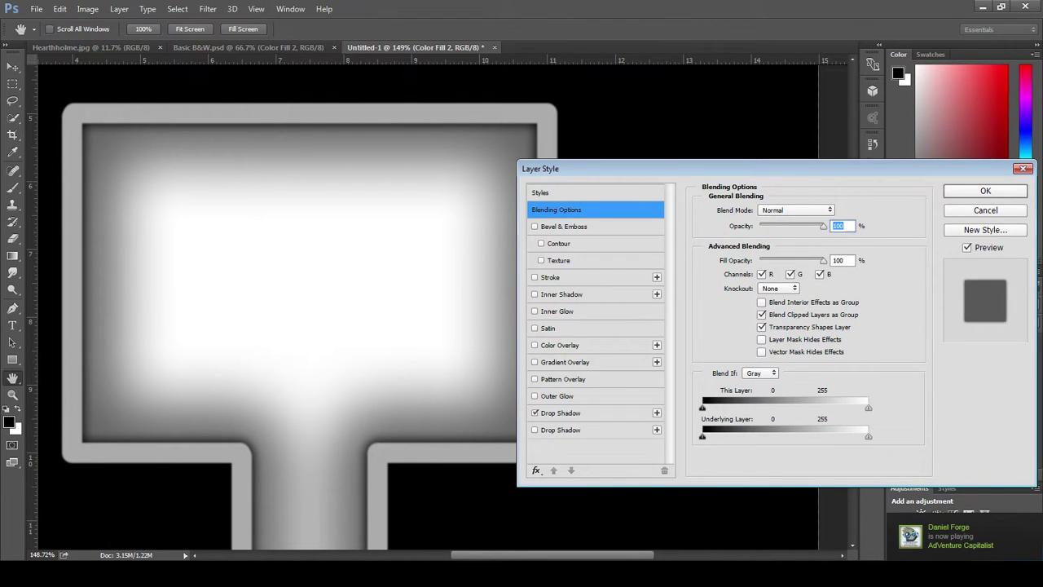
click(534, 227)
drag(570, 169, 644, 127)
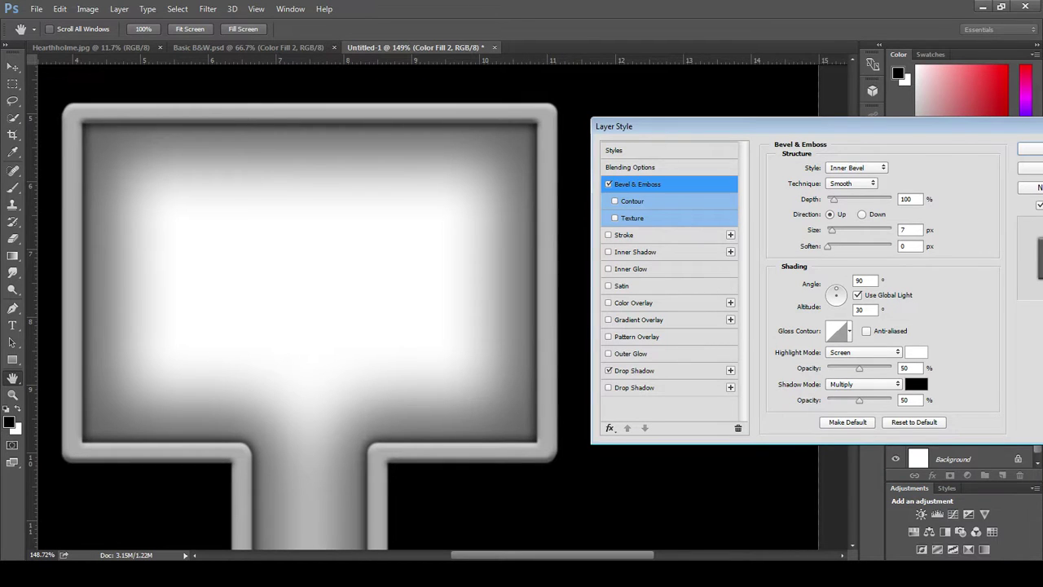
drag(644, 126, 620, 122)
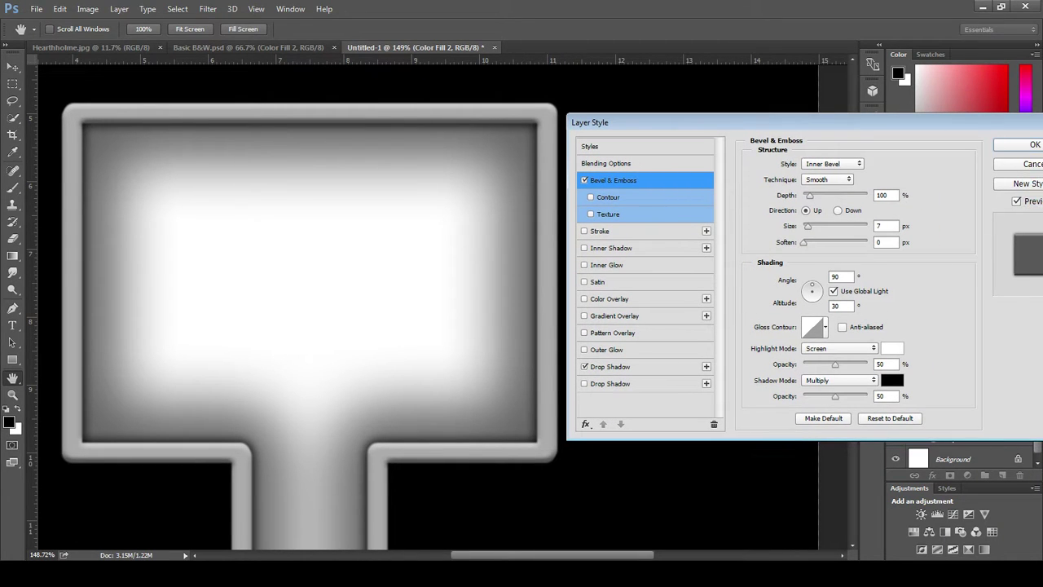
drag(809, 194, 860, 195)
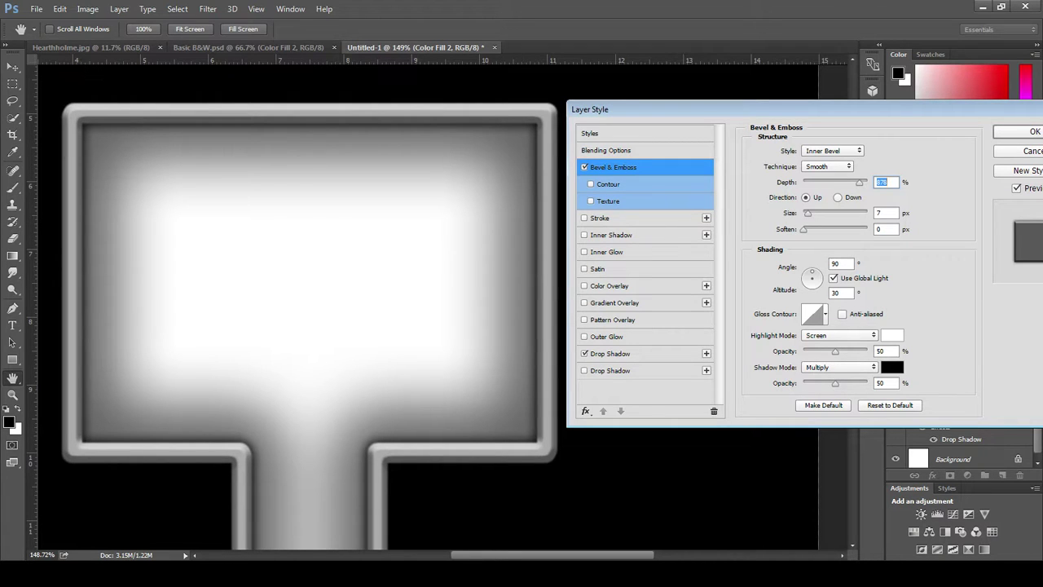
click(591, 201)
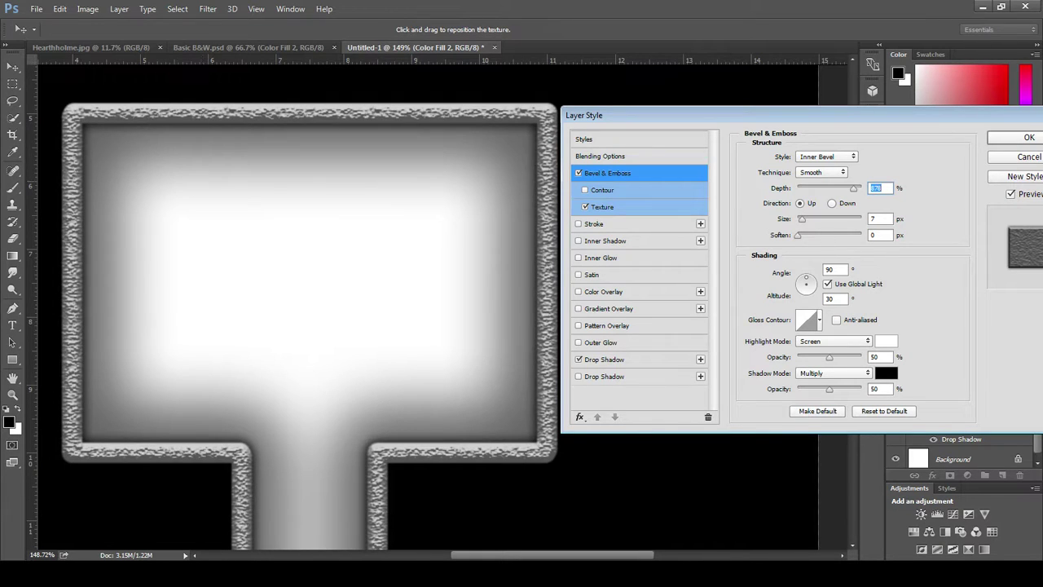
Lower the texture Scale for a finer grain and apply the wall layer style.
click(607, 206)
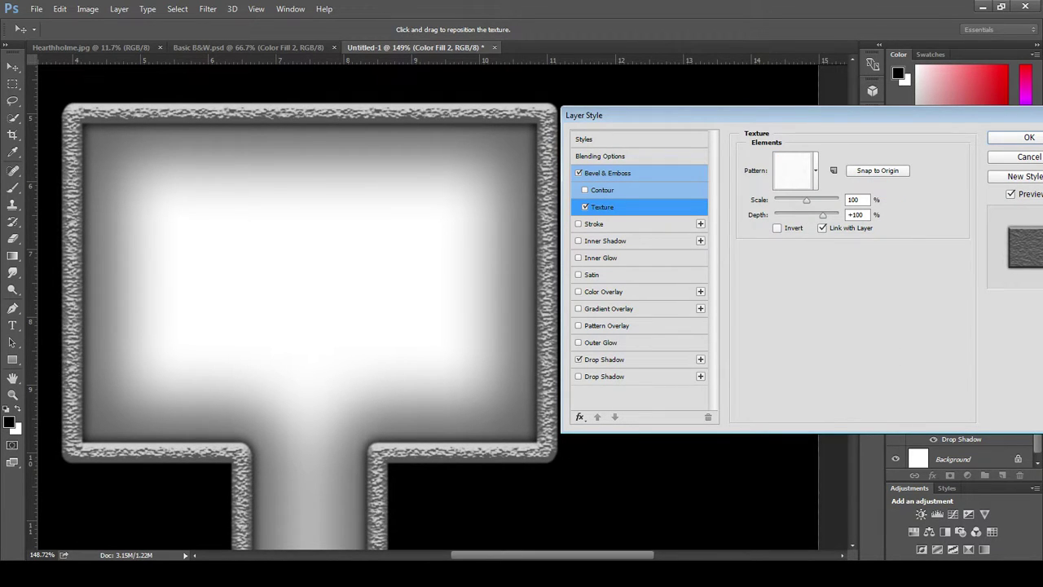
key(shift+Down)
key(shift+Down)
key(shift+Down)
key(shift+Down)
key(shift+Down)
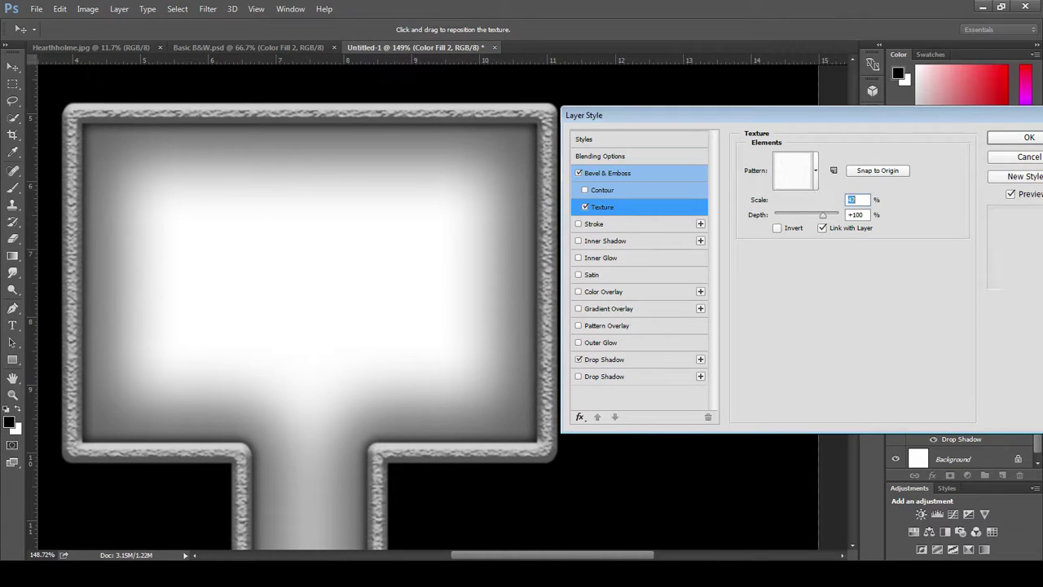
click(1010, 139)
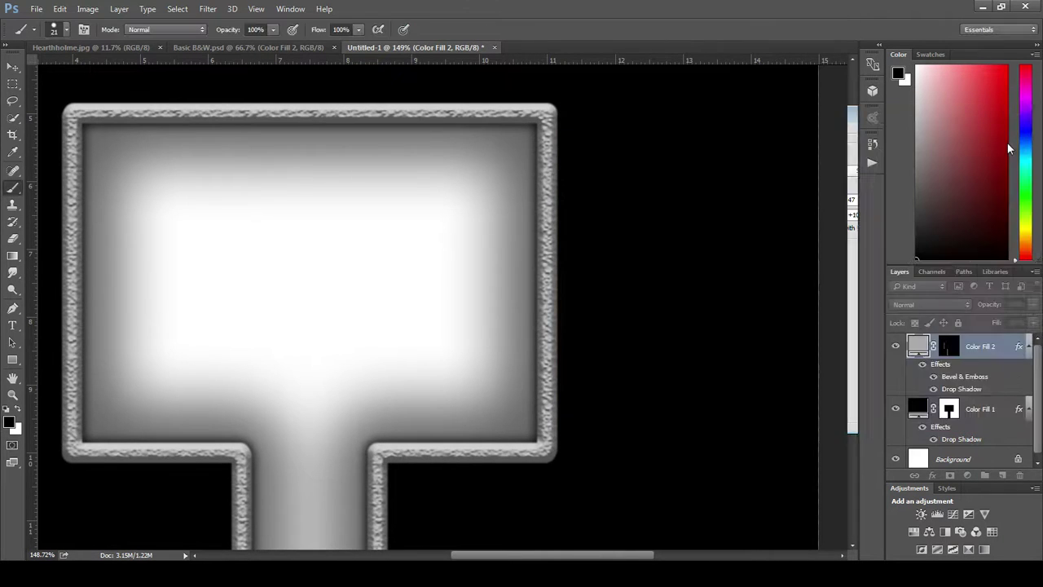
Zoom out and target Color Fill 2's layer mask thumbnail.
drag(549, 556, 508, 556)
scroll(505, 341, down, 3)
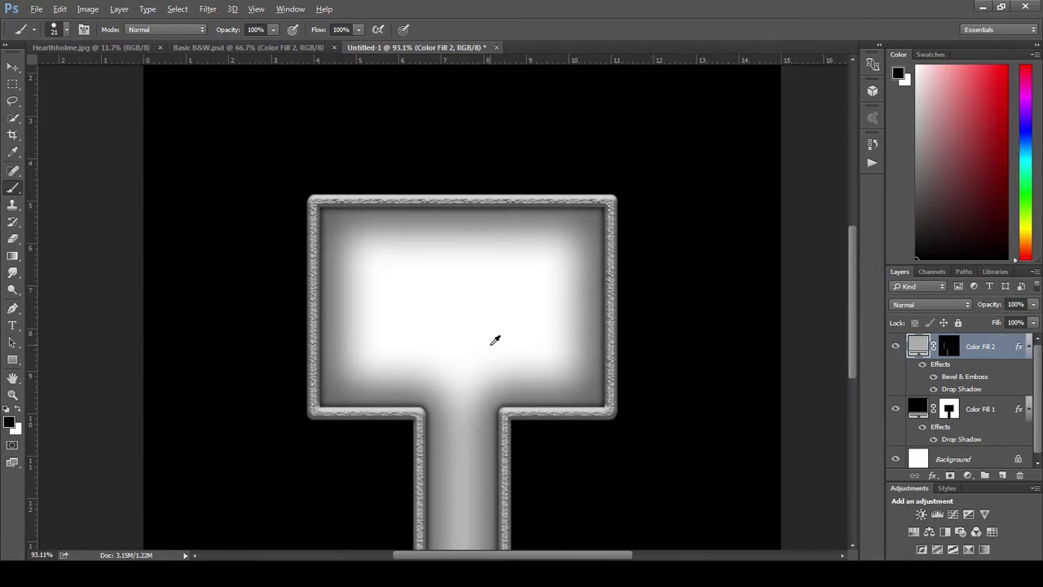
scroll(493, 339, down, 3)
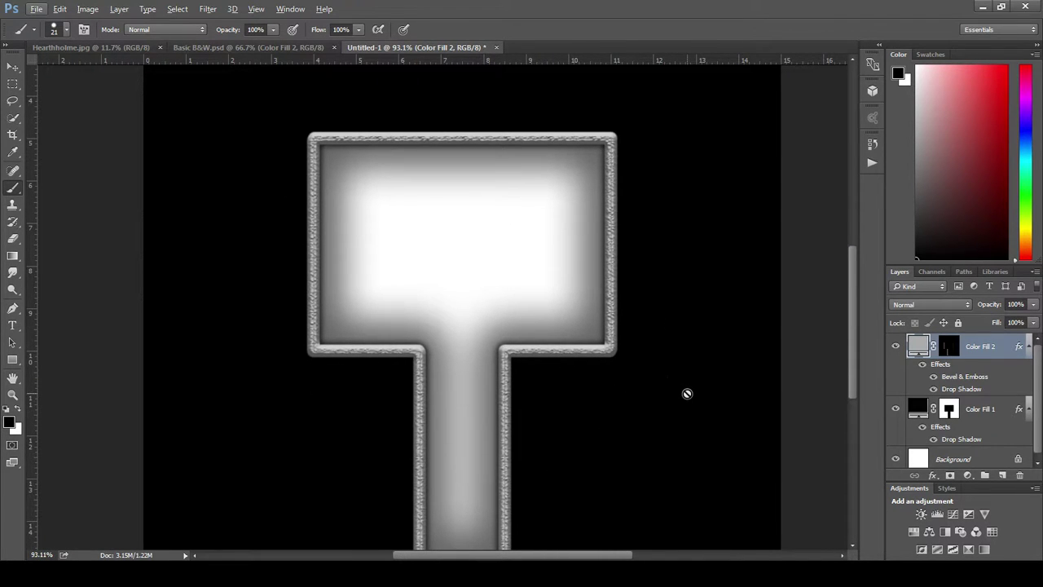
scroll(685, 393, down, 2)
scroll(521, 393, up, 1)
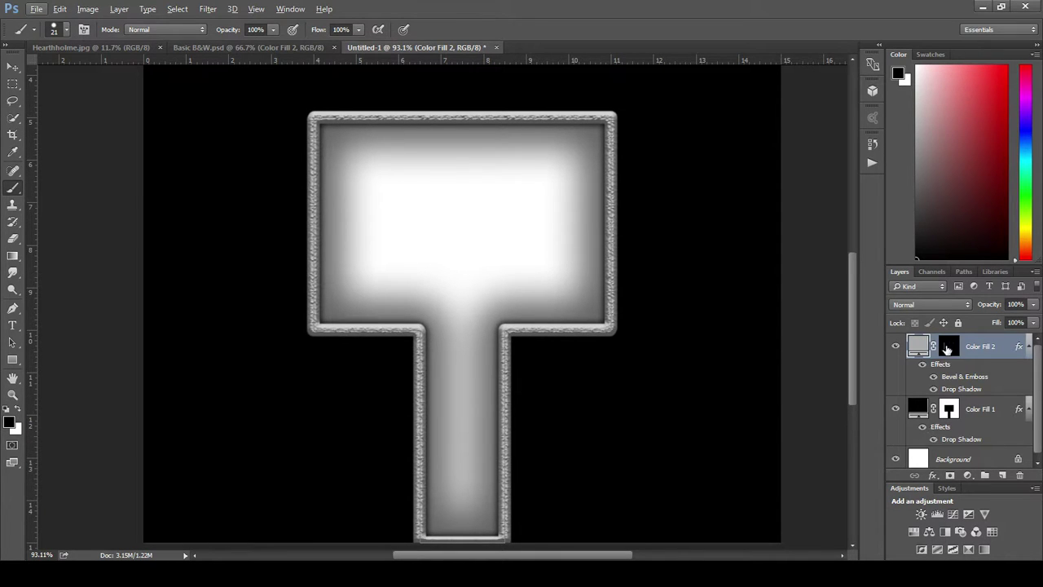
click(951, 351)
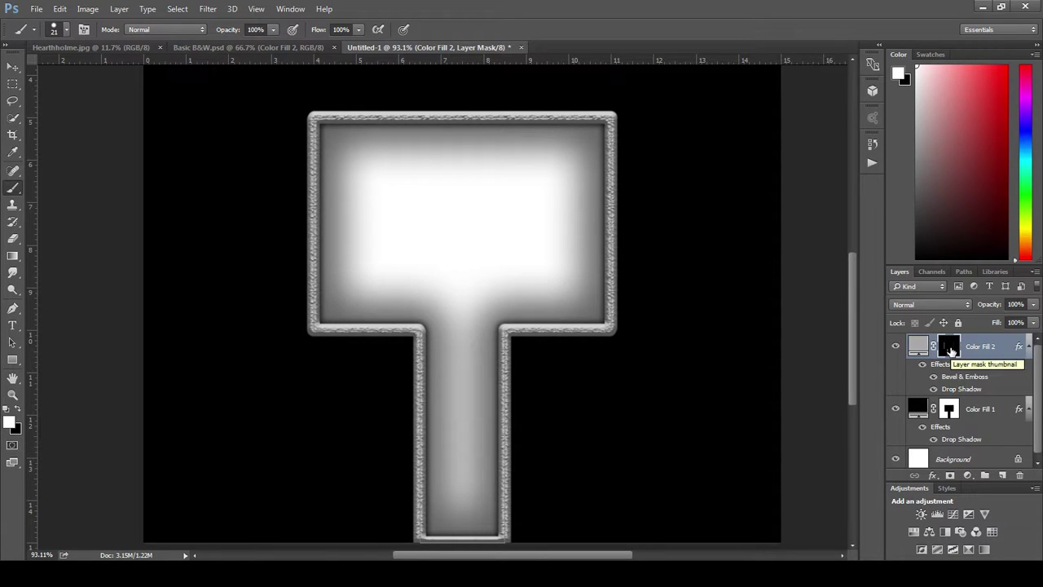
View the wall mask alone and fill its bottom corridor wall strip black, then deselect.
alt+click(951, 351)
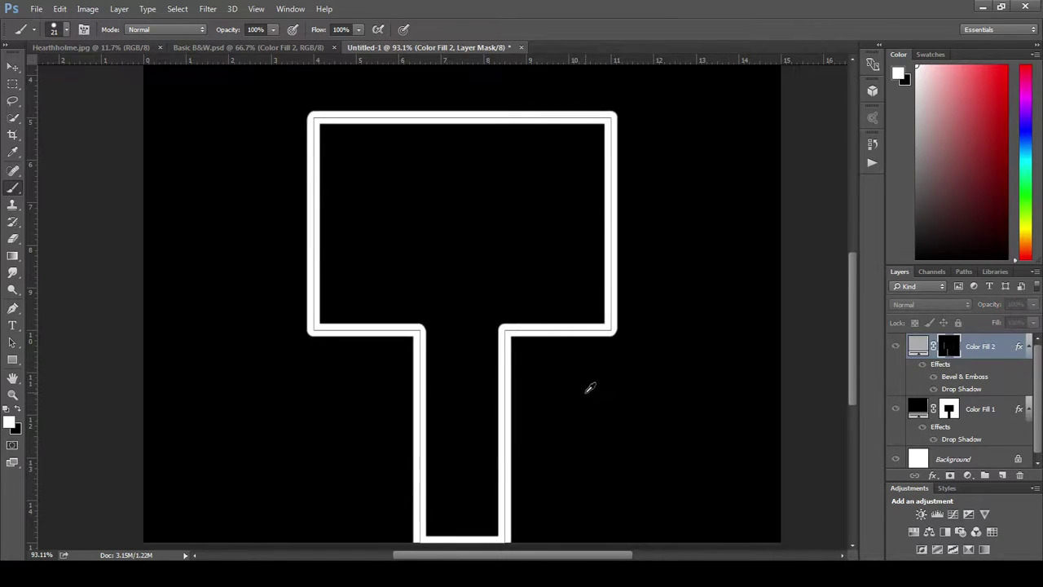
drag(856, 350, 855, 361)
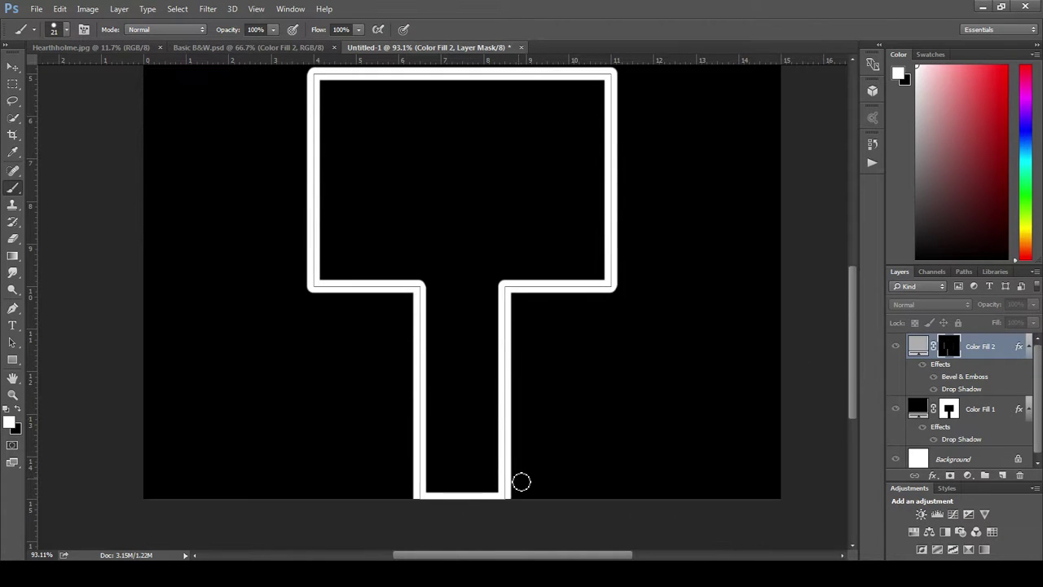
scroll(448, 503, up, 5)
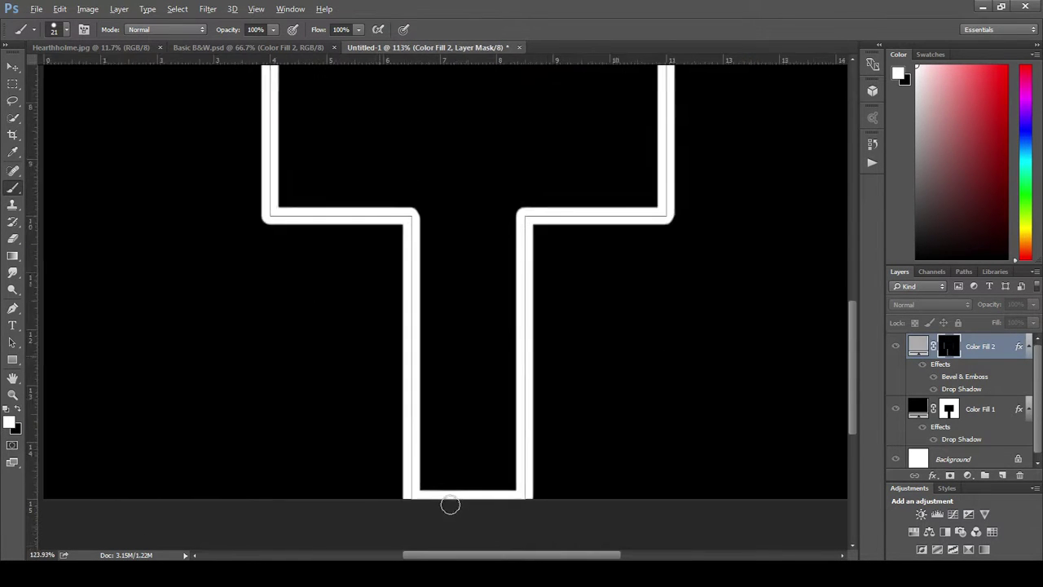
click(13, 84)
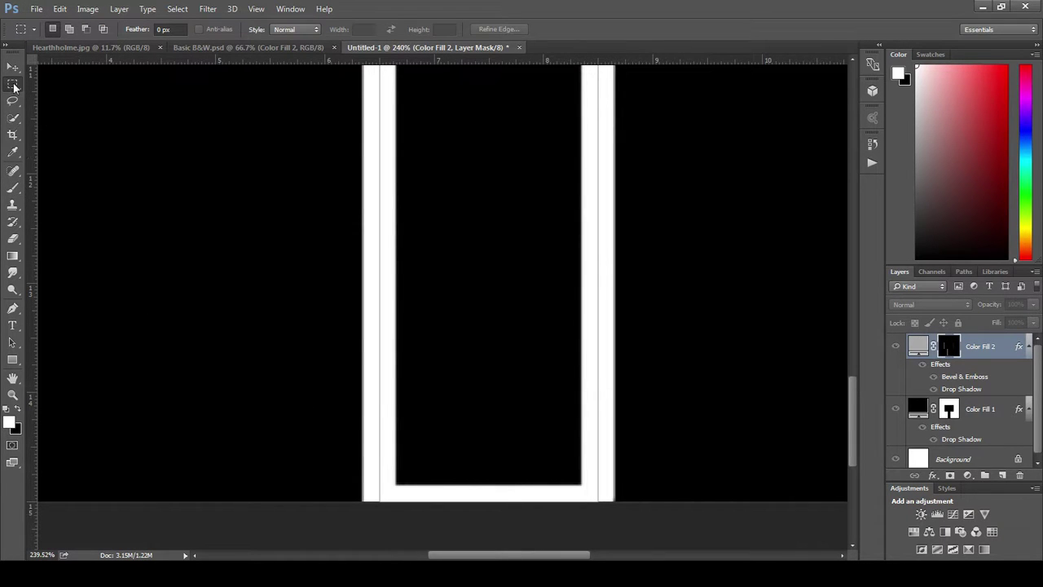
scroll(400, 484, up, 4)
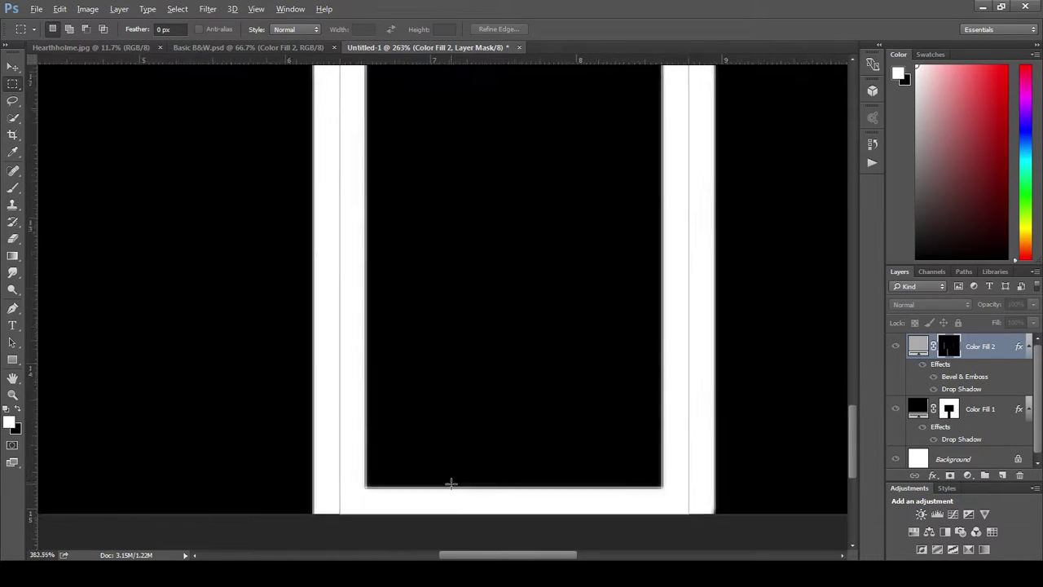
scroll(402, 448, down, 1)
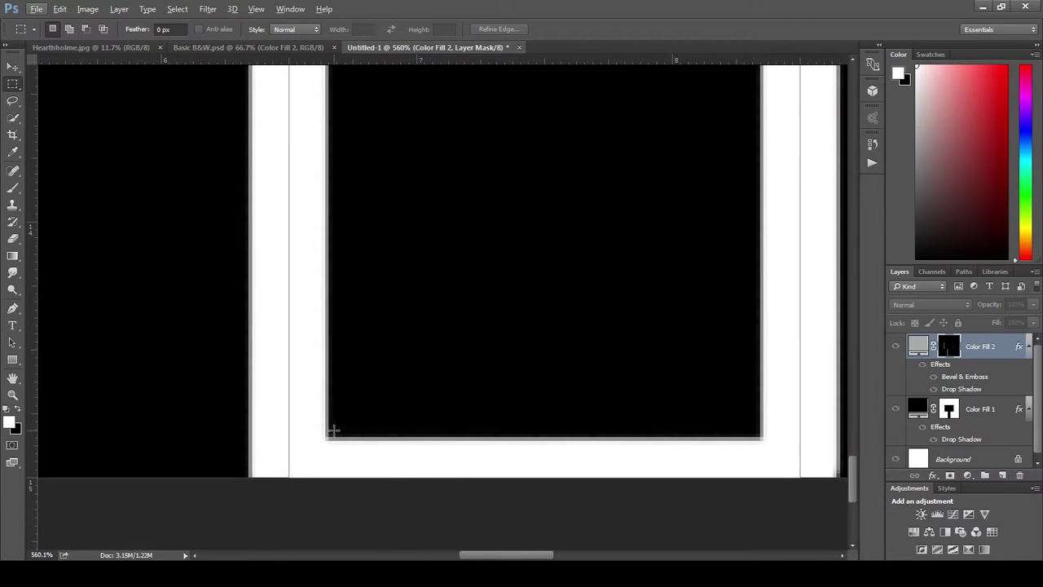
drag(329, 430, 475, 493)
drag(653, 491, 758, 499)
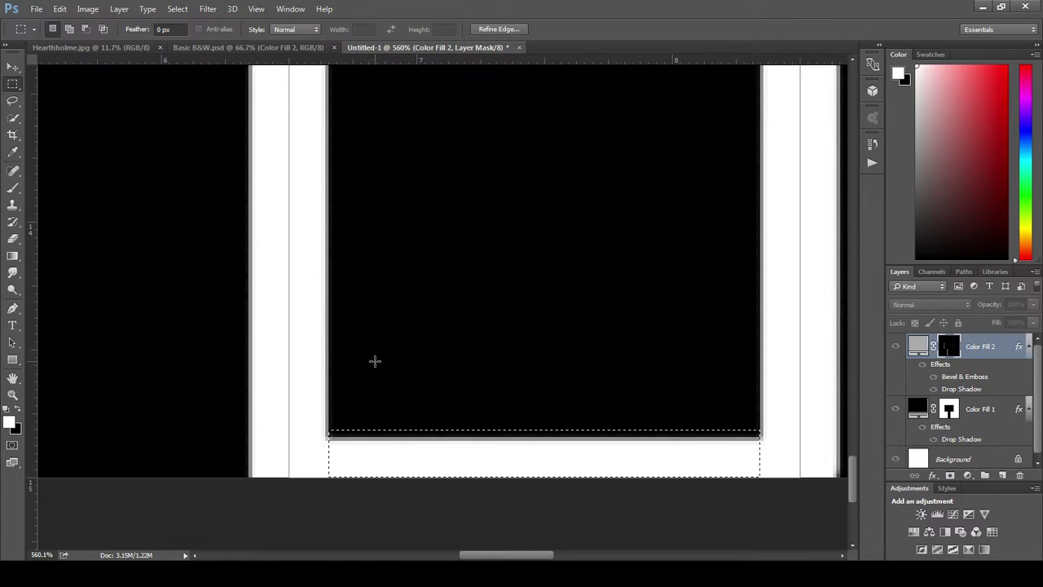
key(Delete)
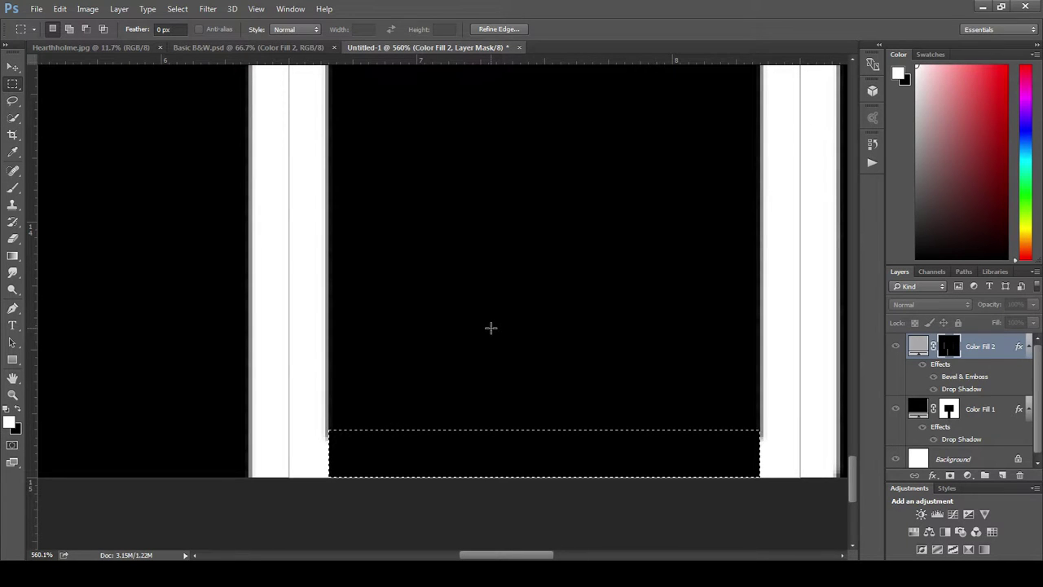
key(ctrl+d)
scroll(555, 334, up, 1)
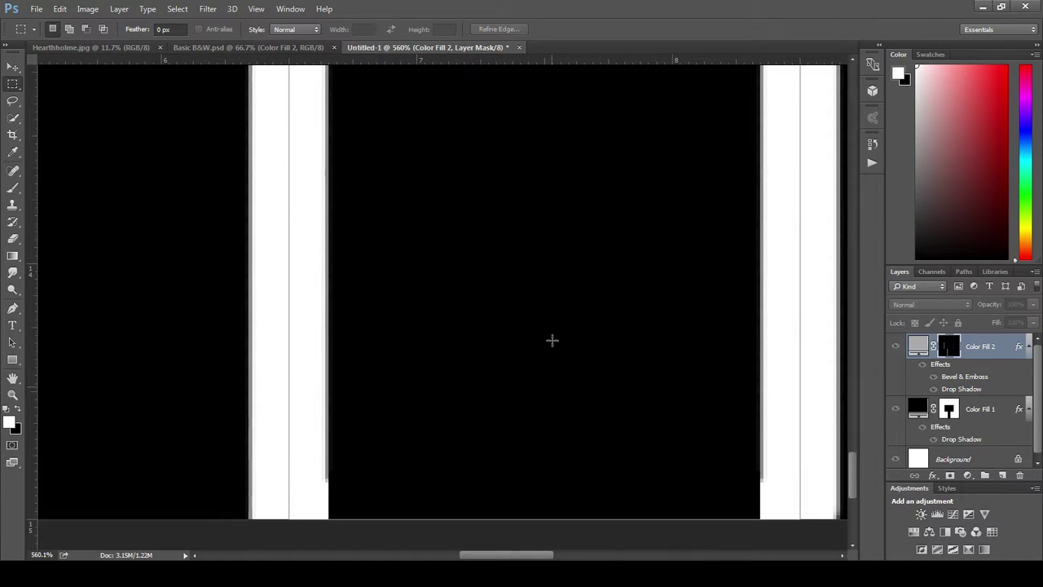
click(921, 350)
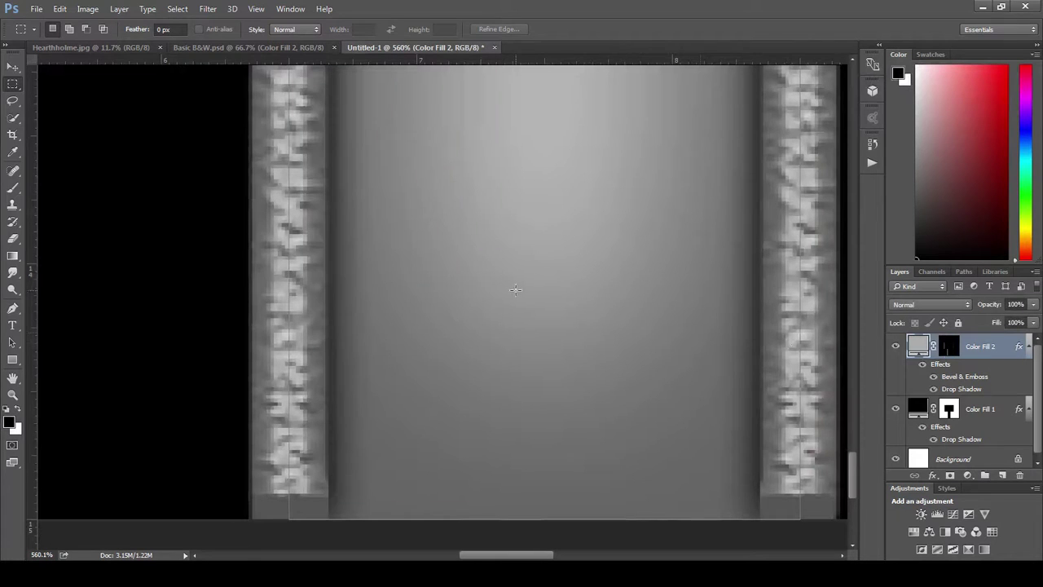
scroll(610, 328, down, 5)
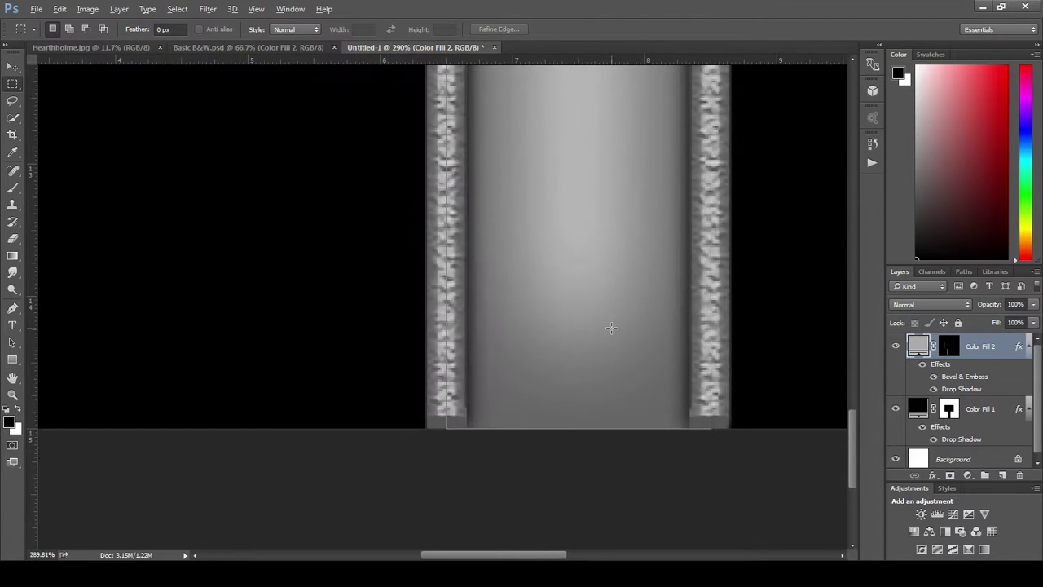
scroll(612, 327, down, 3)
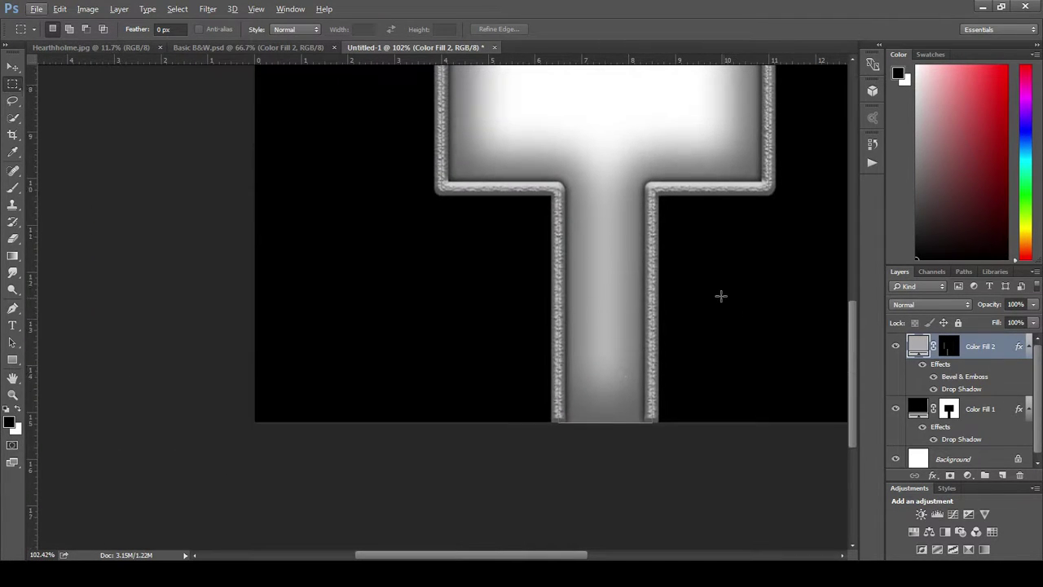
scroll(733, 302, up, 2)
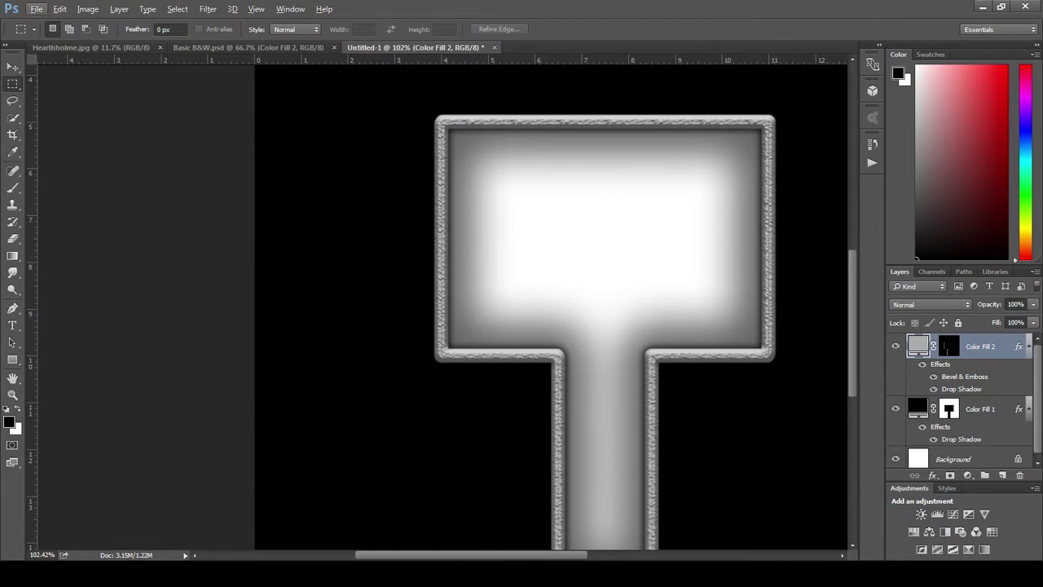
scroll(572, 544, right, 3)
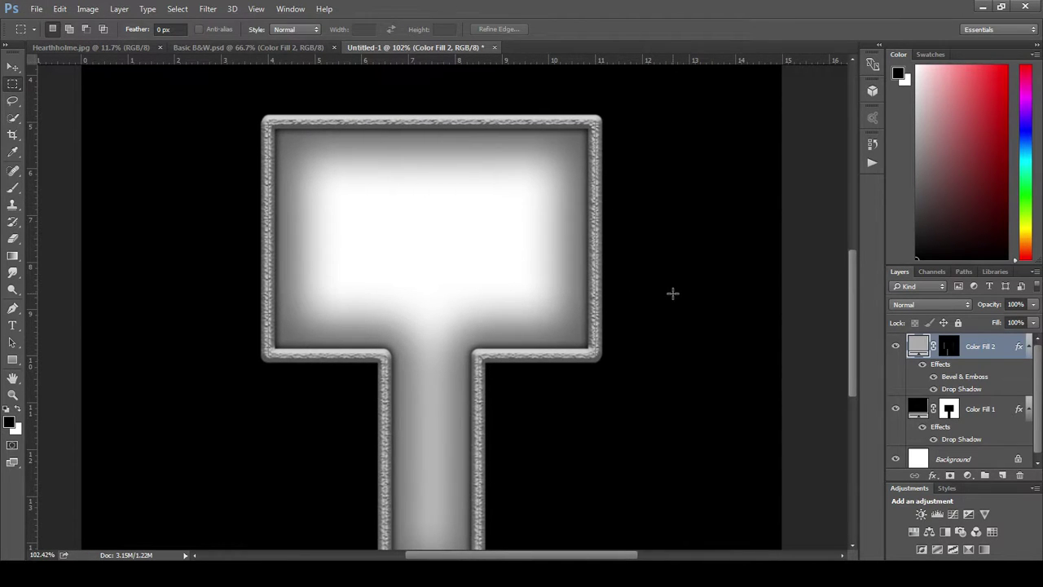
scroll(672, 293, down, 2)
scroll(635, 391, down, 1)
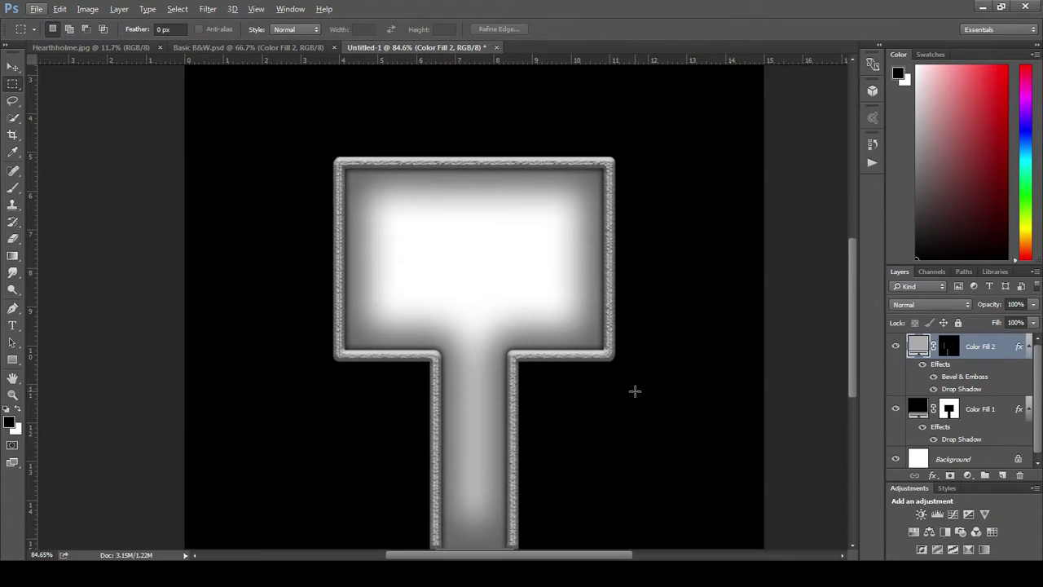
scroll(634, 391, up, 1)
scroll(475, 246, down, 1)
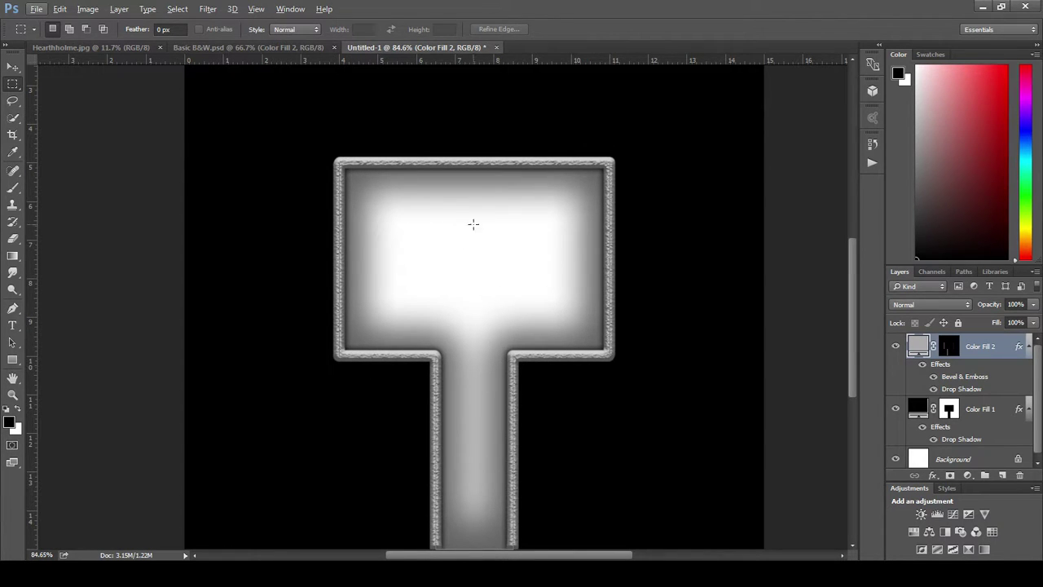
scroll(566, 321, down, 1)
scroll(562, 320, up, 4)
scroll(553, 319, down, 3)
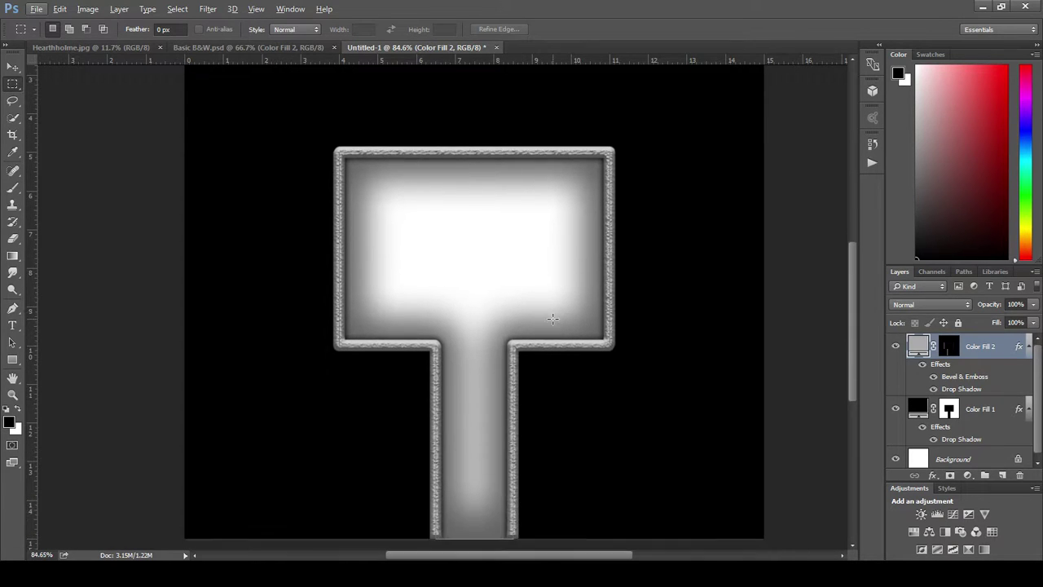
scroll(552, 317, up, 2)
scroll(550, 319, down, 2)
scroll(551, 319, up, 1)
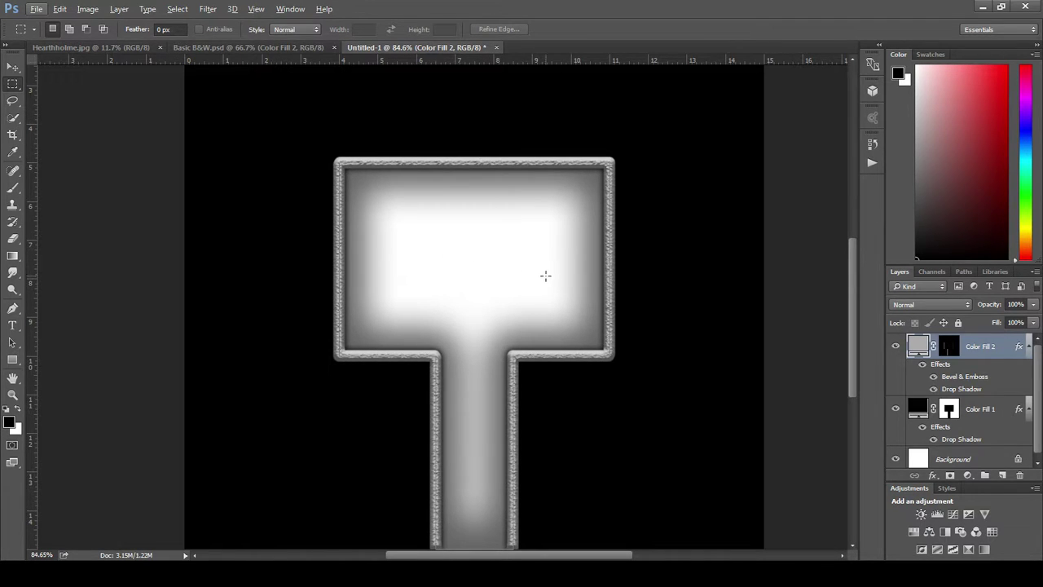
scroll(534, 282, down, 3)
scroll(527, 284, up, 4)
scroll(526, 284, up, 3)
scroll(527, 284, down, 3)
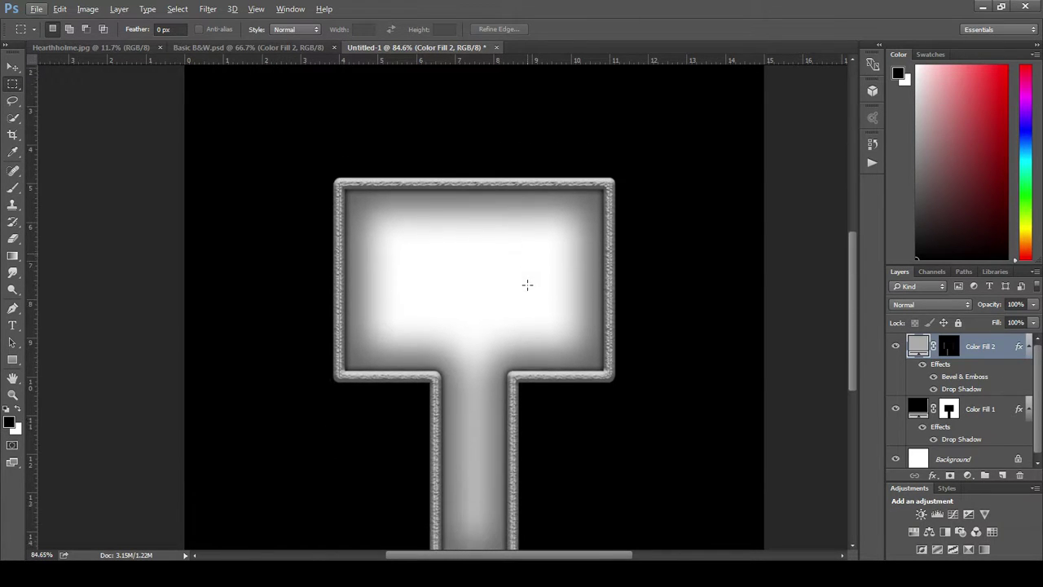